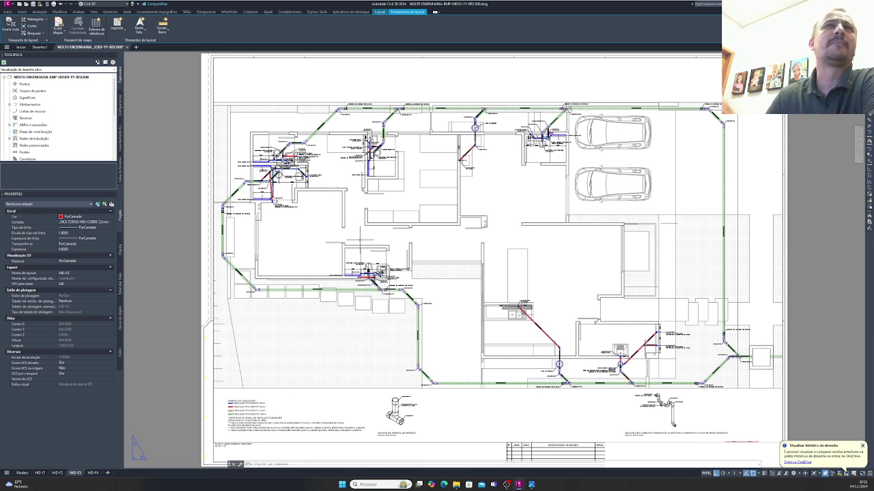
# Step: Open layout HID-F1 and examine the isometric of the house's water supply piping and tank connections
pyautogui.click(40, 473)
pyautogui.scroll(-5, 345, 332)
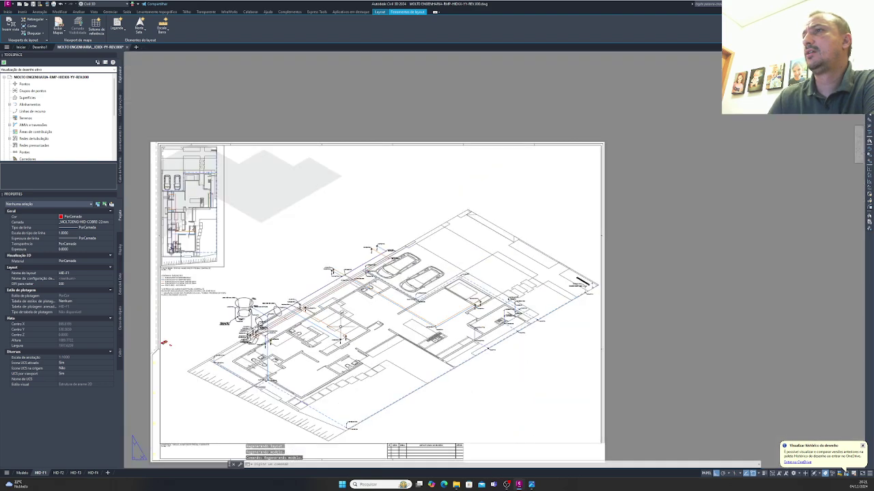
pyautogui.scroll(1, 345, 332)
pyautogui.scroll(5, 239, 402)
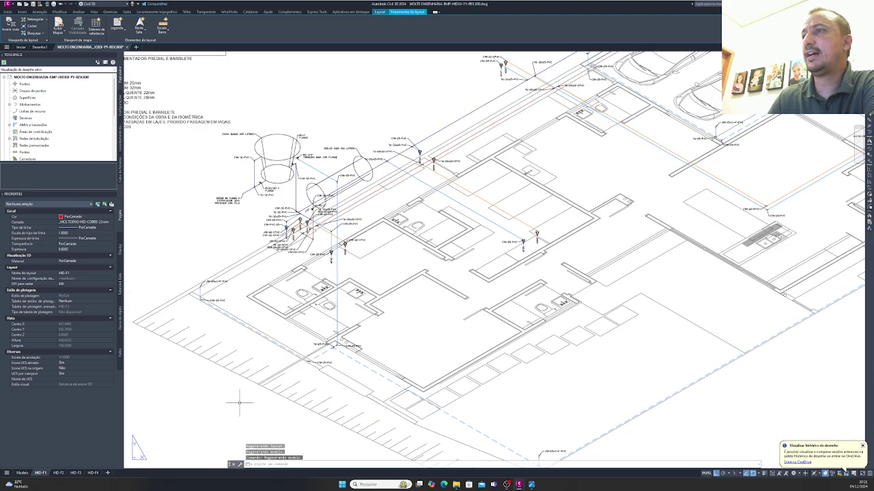
# Step: Open layout HID-F2 and examine the 1:20 isometric details of the bathroom and kitchen water piping
pyautogui.click(58, 472)
pyautogui.scroll(4, 346, 227)
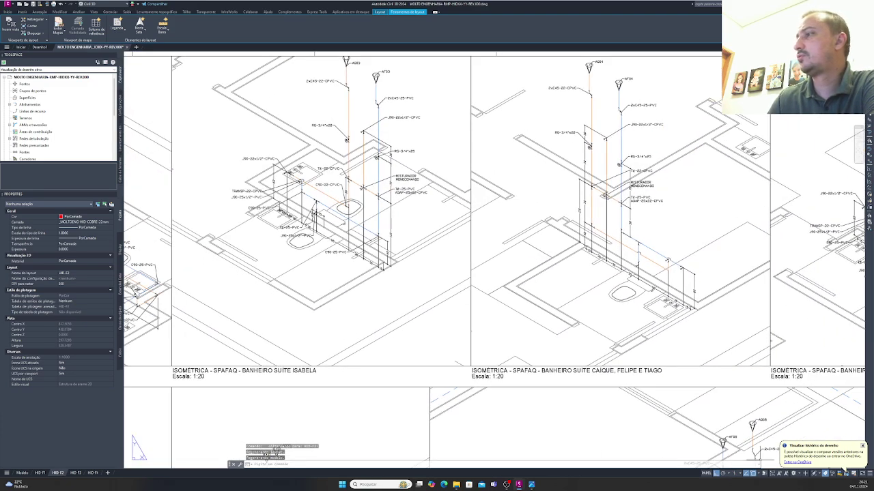
pyautogui.scroll(-2, 464, 325)
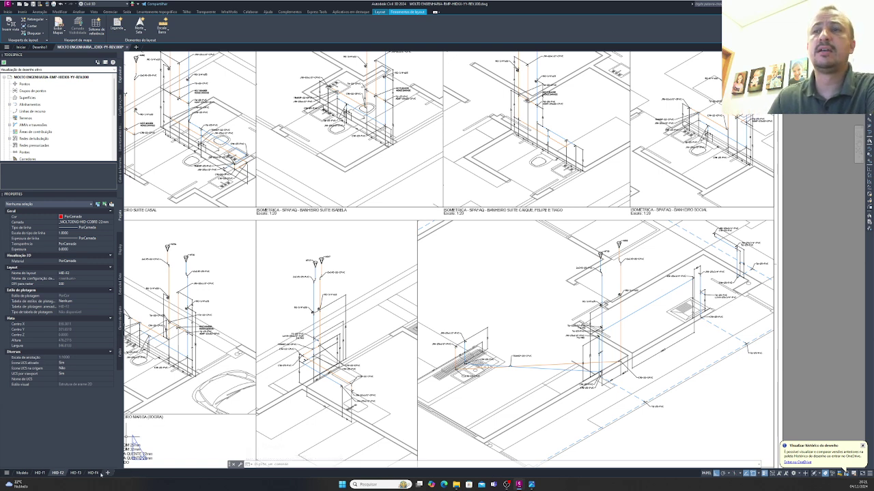
pyautogui.moveTo(87, 475)
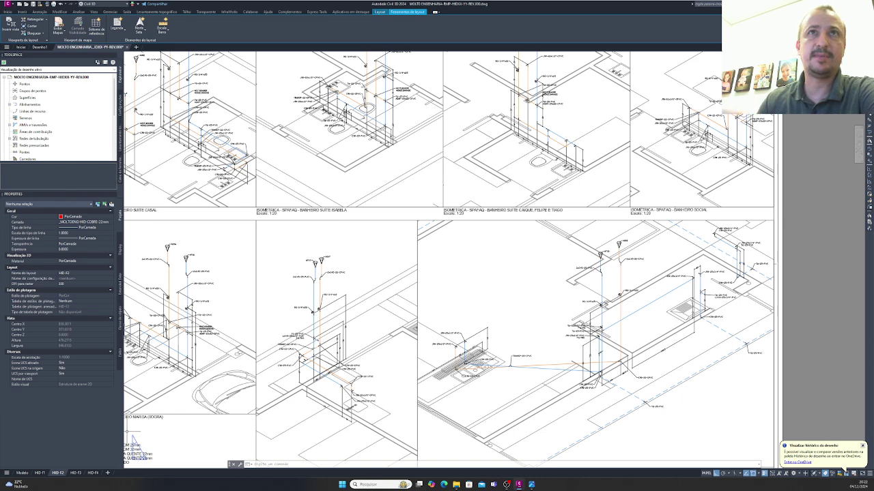
pyautogui.scroll(-2, 298, 300)
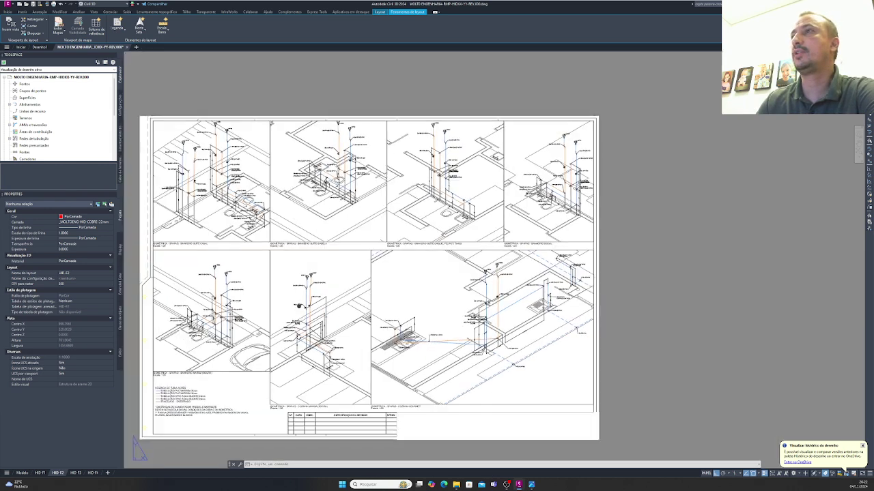
# Step: Open layout HID-F3 and examine the bathroom sewer branches and the collector pipes running around the house
pyautogui.click(74, 473)
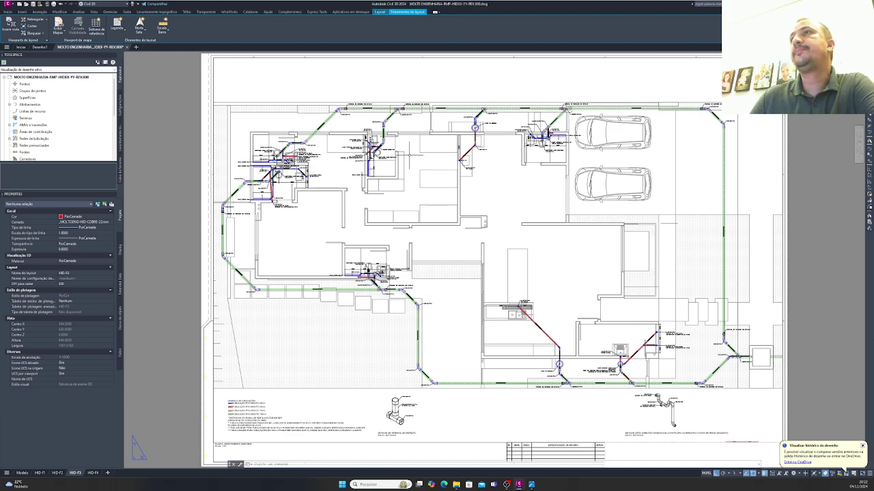
pyautogui.scroll(2, 249, 184)
pyautogui.scroll(3, 261, 177)
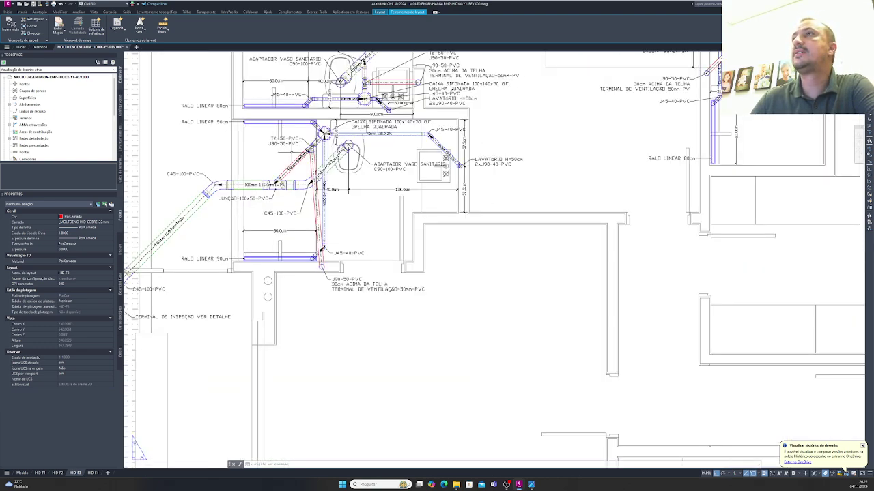
pyautogui.scroll(-5, 293, 150)
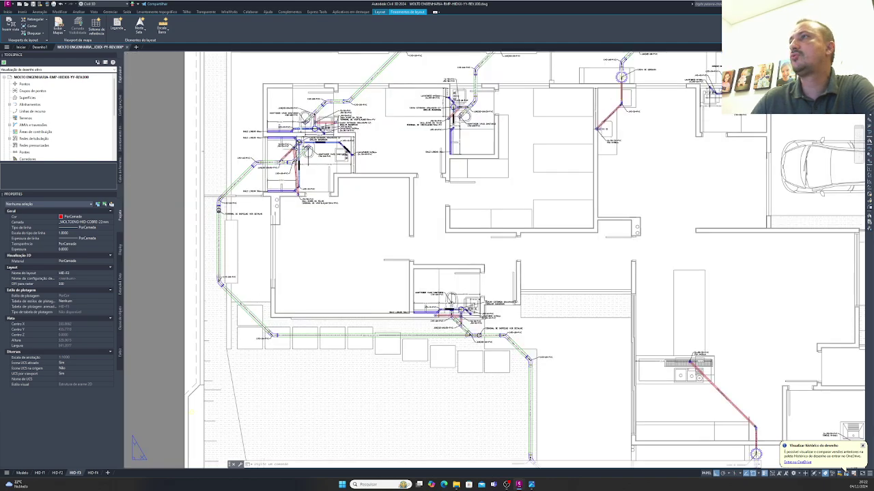
pyautogui.scroll(3, 461, 222)
pyautogui.scroll(-2, 436, 232)
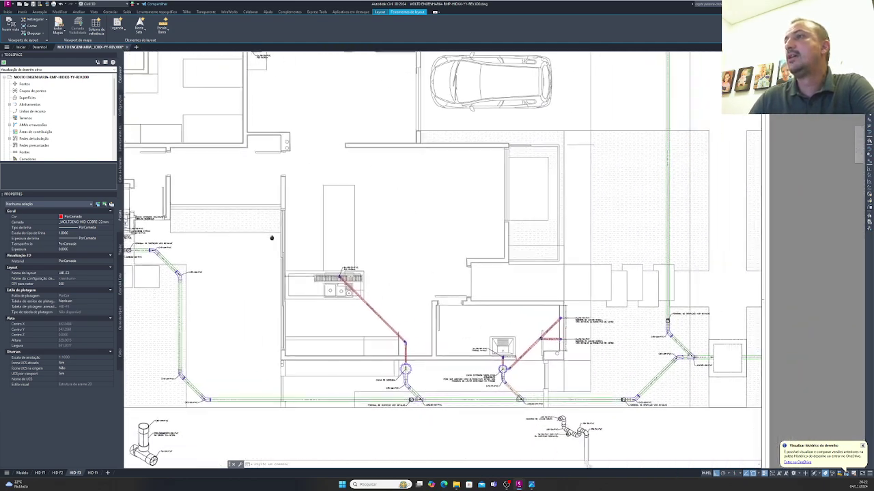
pyautogui.scroll(2, 307, 205)
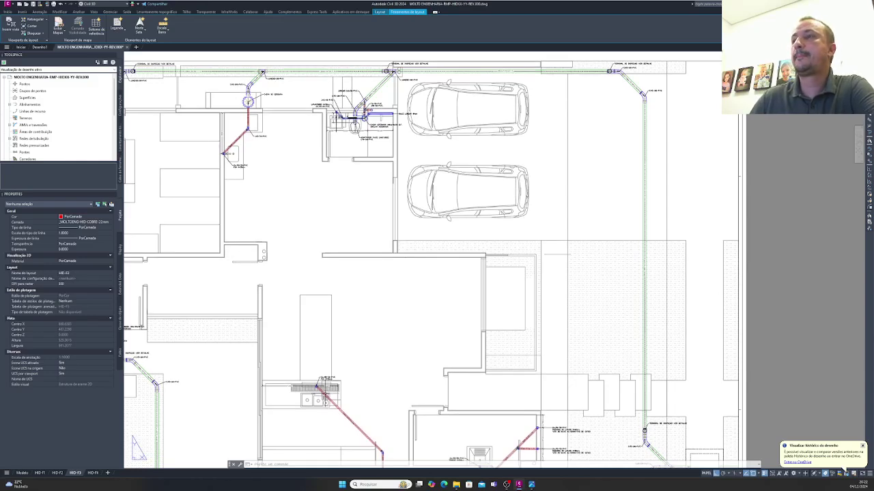
# Step: Examine the kitchen and laundry drainage branches down to the grease box, siphoned box and outlet chamber, including the whole sheet
pyautogui.moveTo(326, 394); pyautogui.dragTo(335, 261, button='middle')
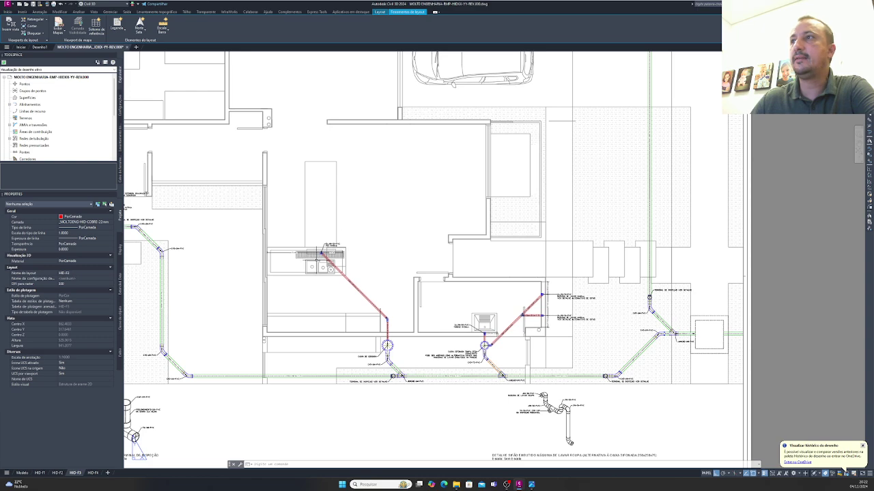
pyautogui.scroll(-2, 316, 260)
pyautogui.scroll(2, 330, 176)
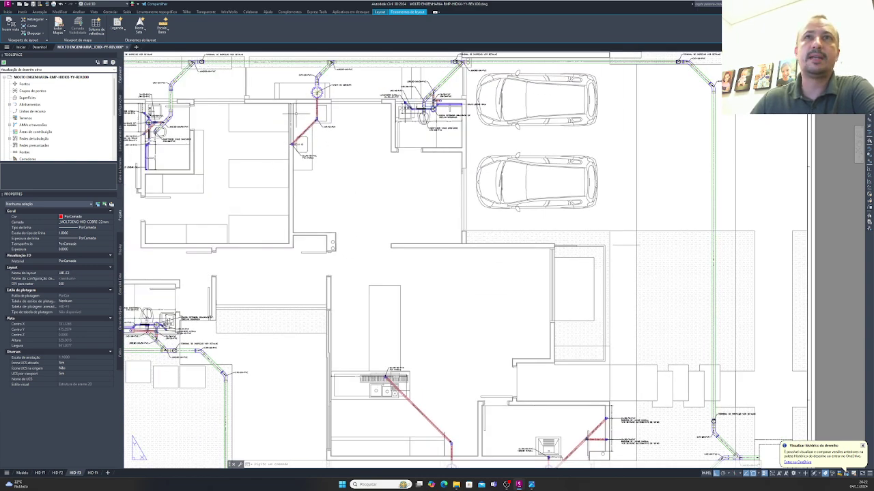
pyautogui.moveTo(356, 368); pyautogui.dragTo(348, 246, button='middle')
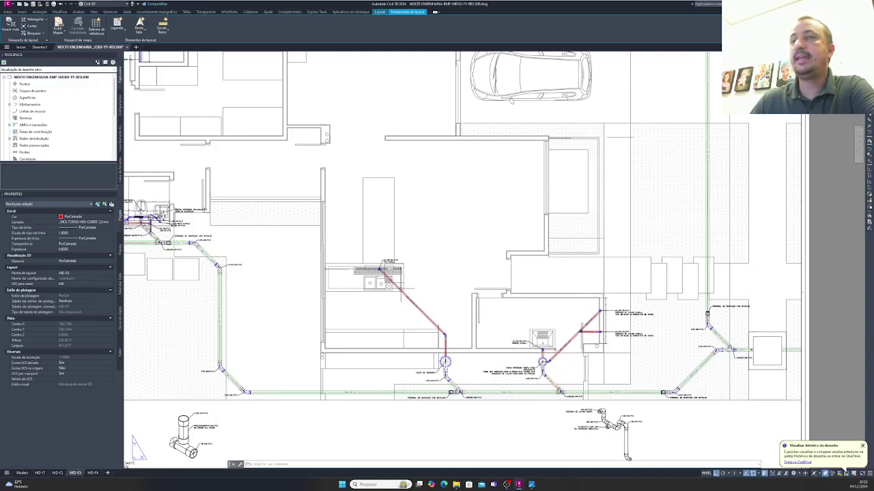
pyautogui.moveTo(399, 289); pyautogui.dragTo(344, 245, button='middle')
pyautogui.moveTo(463, 324); pyautogui.dragTo(375, 320, button='middle')
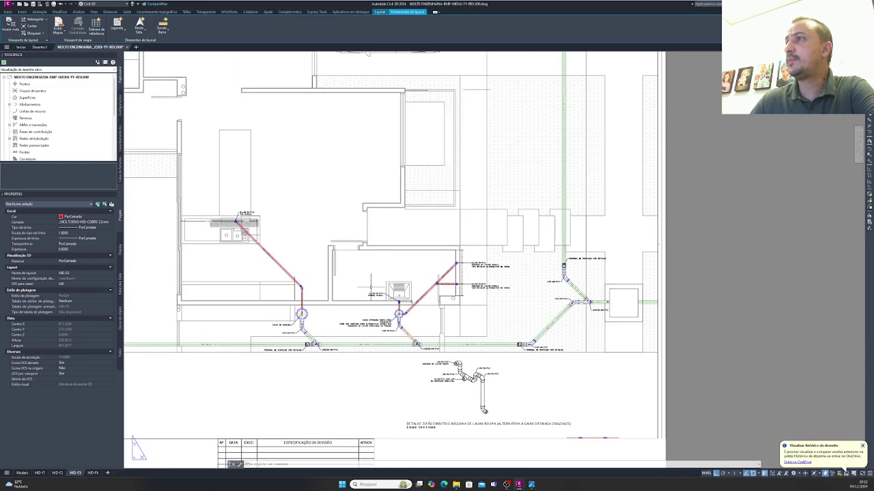
pyautogui.scroll(-5, 424, 285)
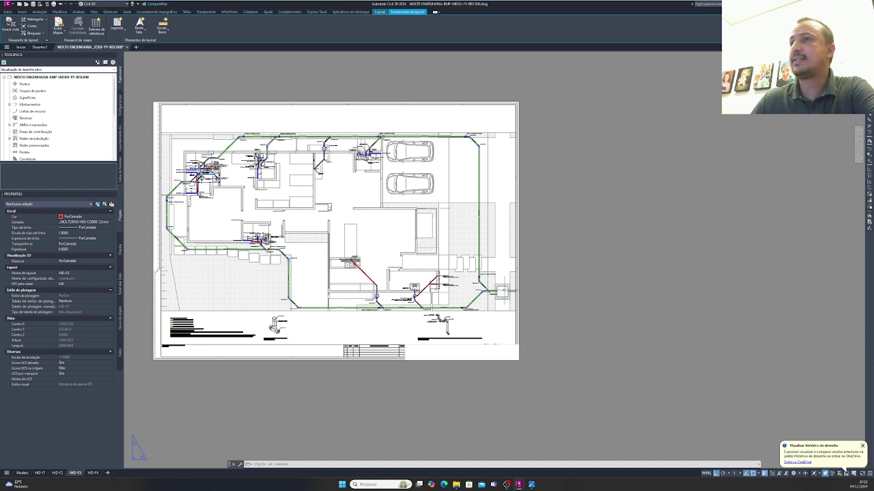
pyautogui.moveTo(462, 277); pyautogui.dragTo(466, 278, button='middle')
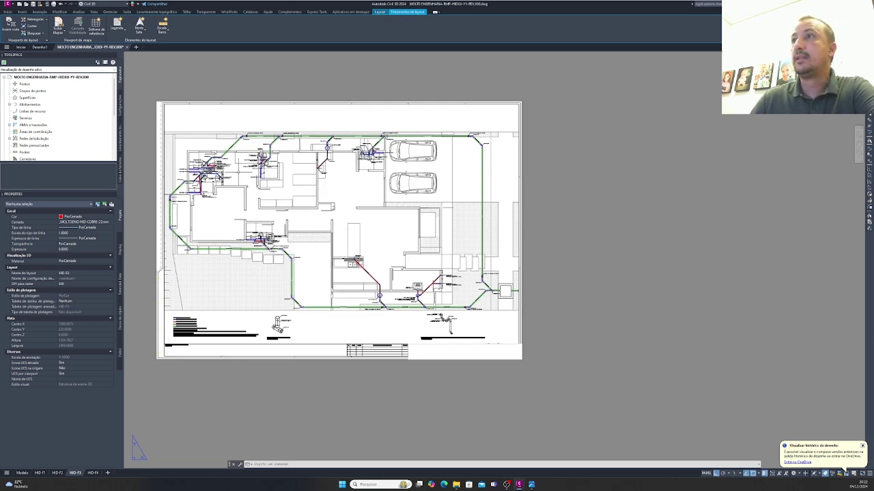
# Step: Inspect the sewer detail of the bathroom with the 80 cm linear drain, focusing on the washbasin's 40 mm connection to the siphoned box
pyautogui.scroll(4, 254, 162)
pyautogui.scroll(3, 254, 163)
pyautogui.moveTo(254, 162); pyautogui.dragTo(268, 164, button='middle')
pyautogui.scroll(3, 269, 163)
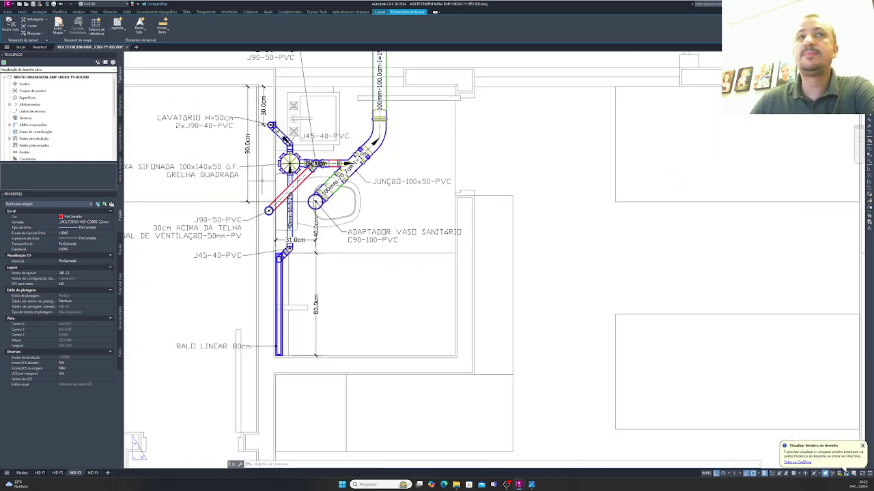
pyautogui.moveTo(333, 203); pyautogui.dragTo(329, 213, button='middle')
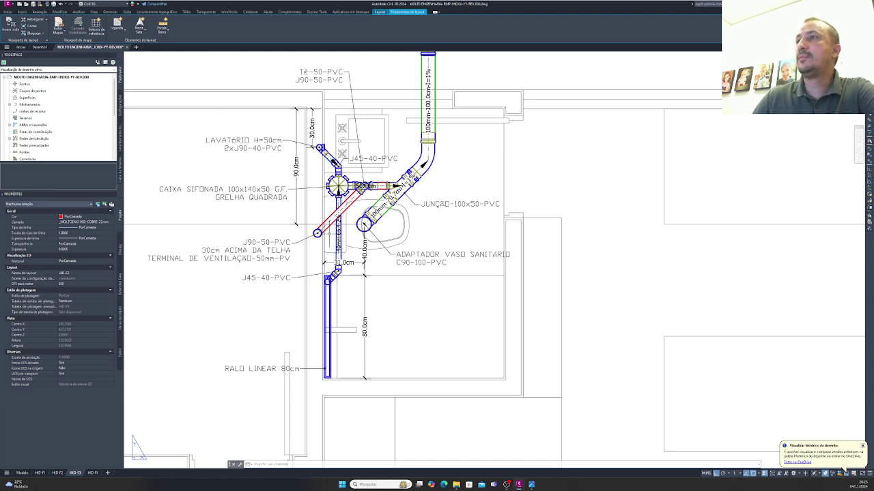
pyautogui.moveTo(448, 252); pyautogui.dragTo(453, 263, button='middle')
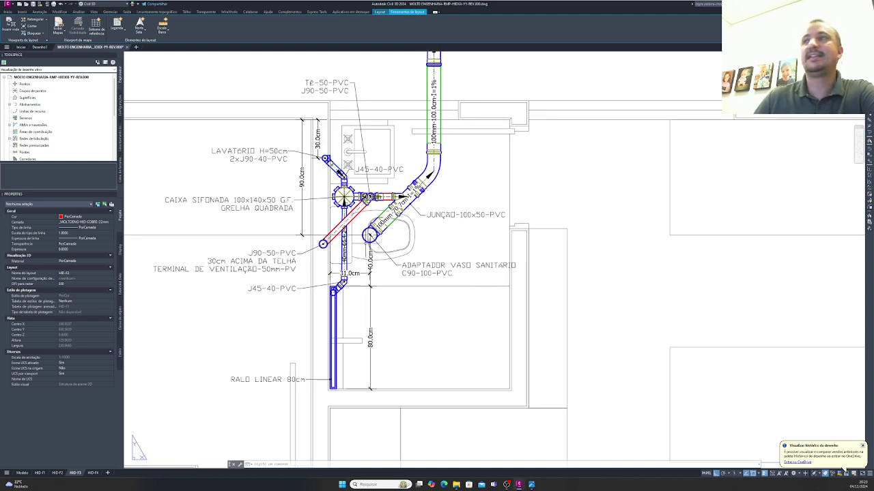
pyautogui.scroll(4, 328, 157)
pyautogui.scroll(2, 329, 153)
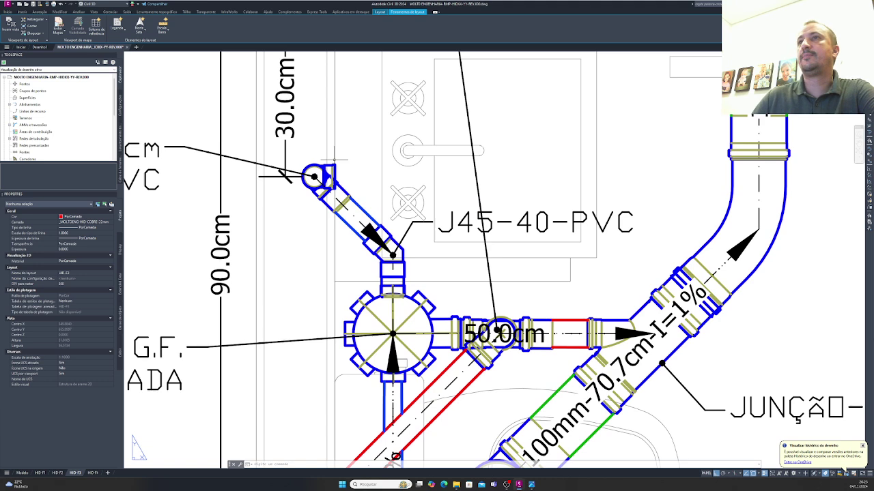
pyautogui.moveTo(330, 152); pyautogui.dragTo(499, 181, button='middle')
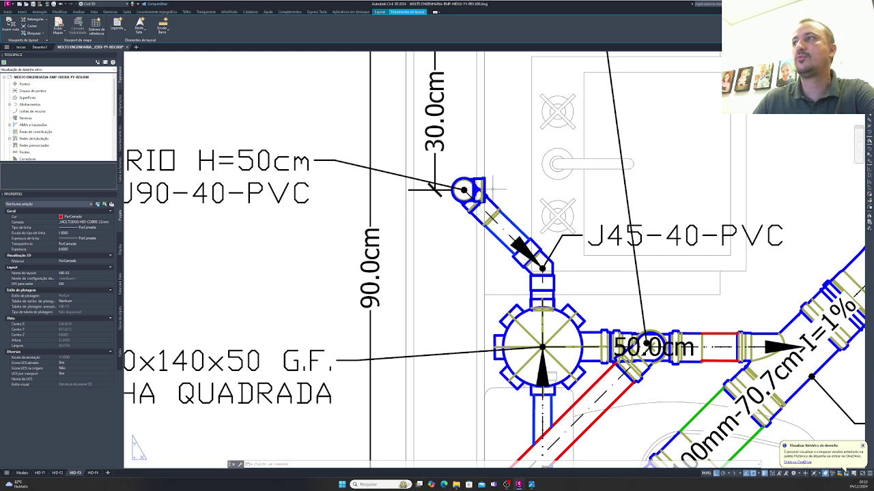
pyautogui.scroll(-2, 487, 183)
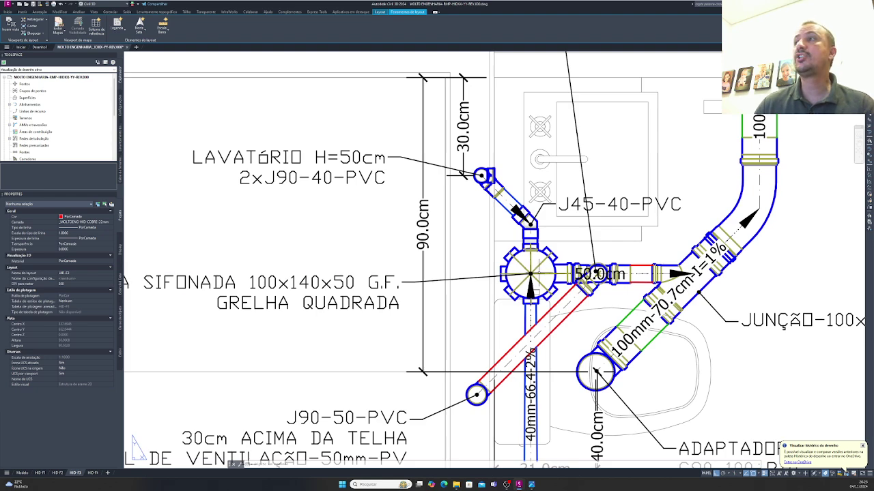
# Step: Inspect the siphoned box outlet, the toilet connection and the 40 mm branch coming from the linear shower drain
pyautogui.moveTo(535, 273); pyautogui.dragTo(425, 261, button='middle')
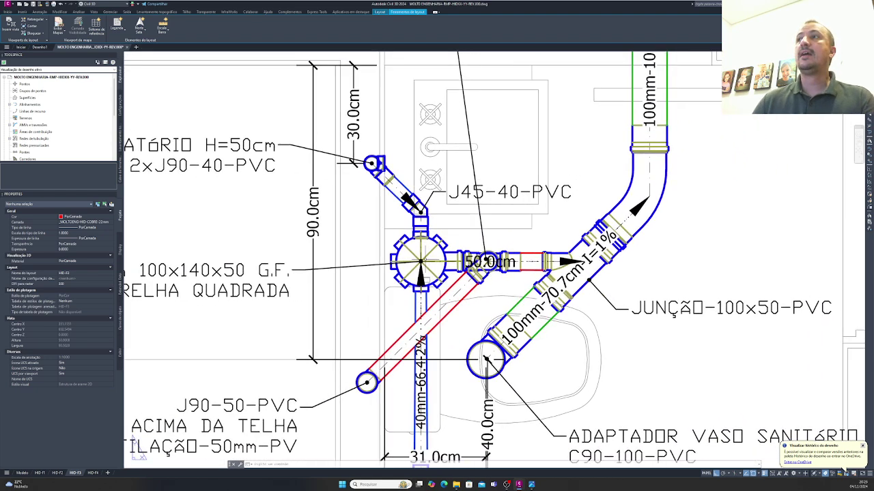
pyautogui.scroll(-3, 420, 262)
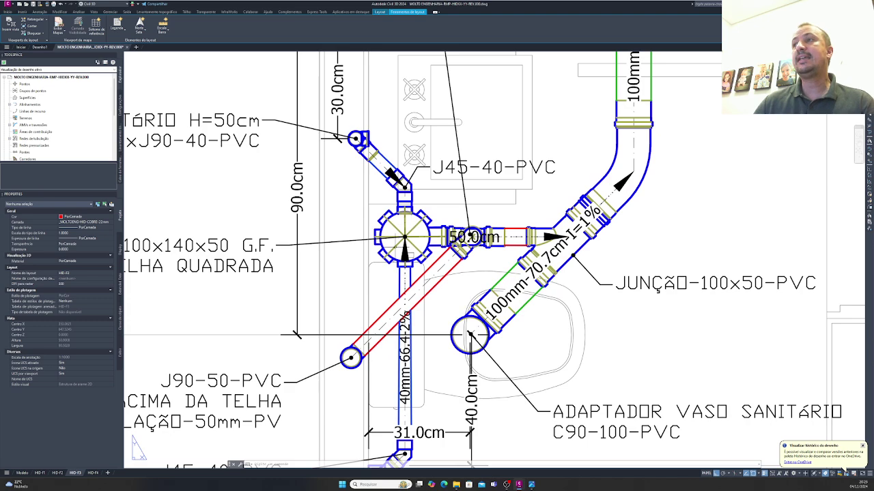
pyautogui.moveTo(408, 237); pyautogui.dragTo(327, 194, button='middle')
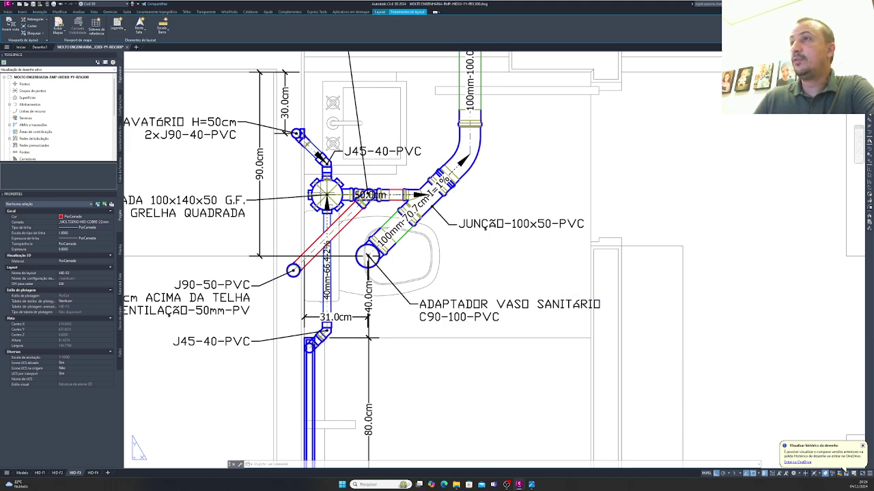
pyautogui.moveTo(327, 195); pyautogui.dragTo(333, 211, button='middle')
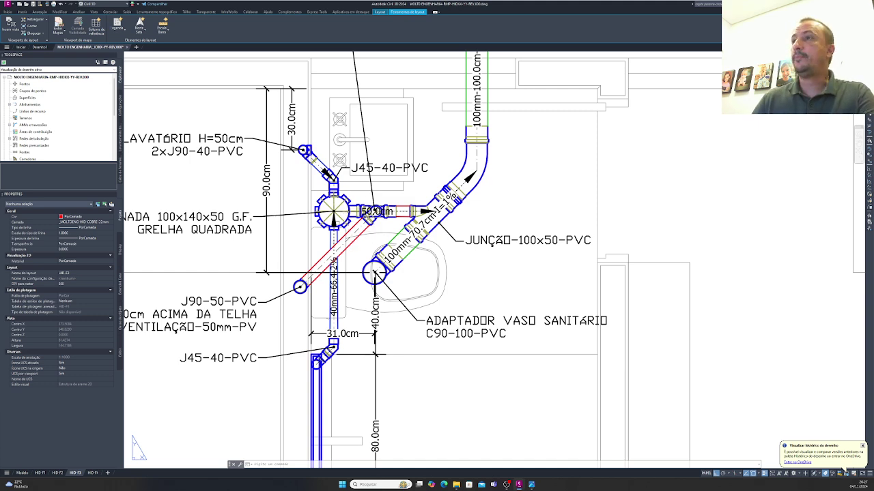
pyautogui.moveTo(316, 390); pyautogui.dragTo(320, 286, button='middle')
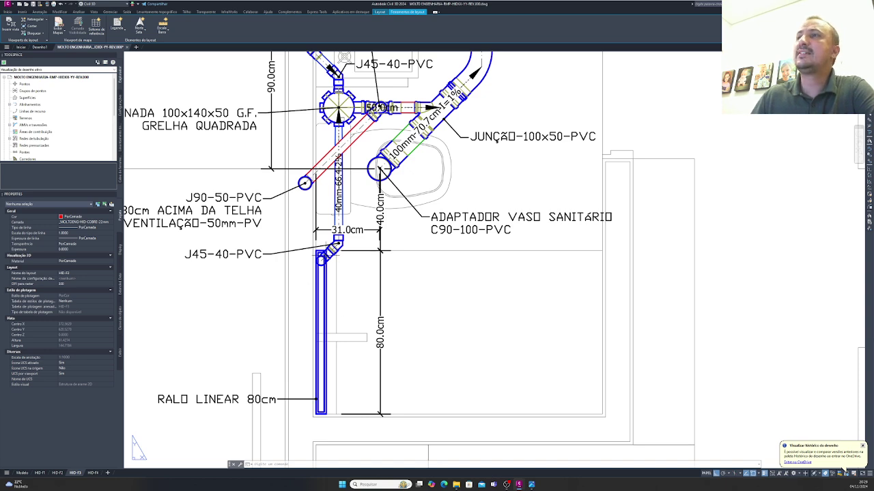
pyautogui.moveTo(346, 153); pyautogui.dragTo(341, 220, button='middle')
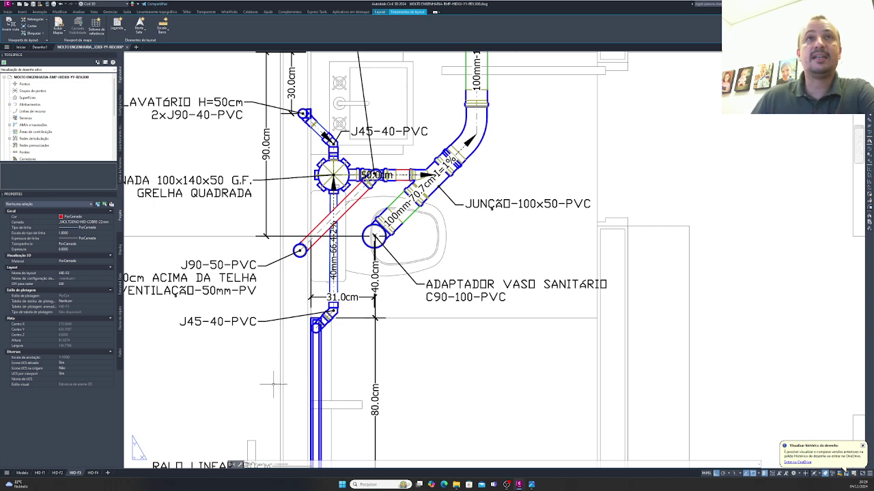
pyautogui.moveTo(440, 379); pyautogui.dragTo(424, 333, button='middle')
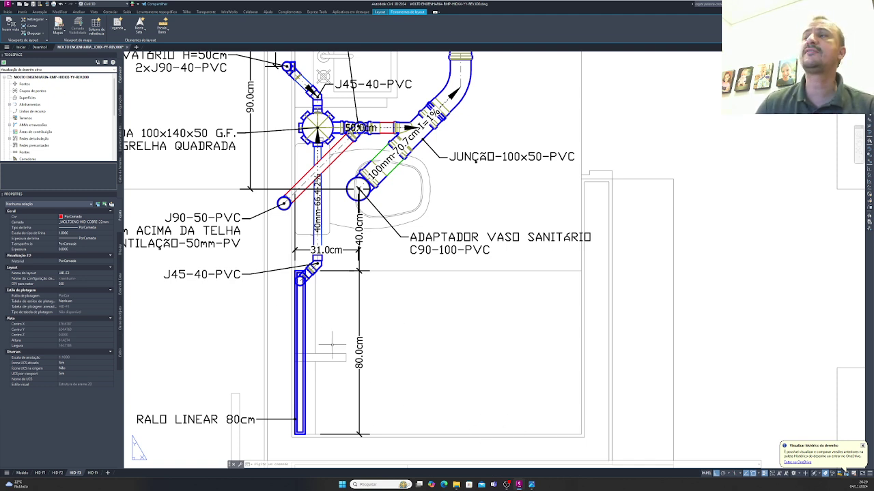
# Step: Inspect the bathroom's 50 mm vent pipe and follow the 100 mm toilet branch to the outdoor collector line
pyautogui.moveTo(326, 323)
pyautogui.mouseDown(button='middle')
pyautogui.moveTo(326, 349)
pyautogui.moveTo(340, 371)
pyautogui.moveTo(393, 403)
pyautogui.mouseUp(button='middle')
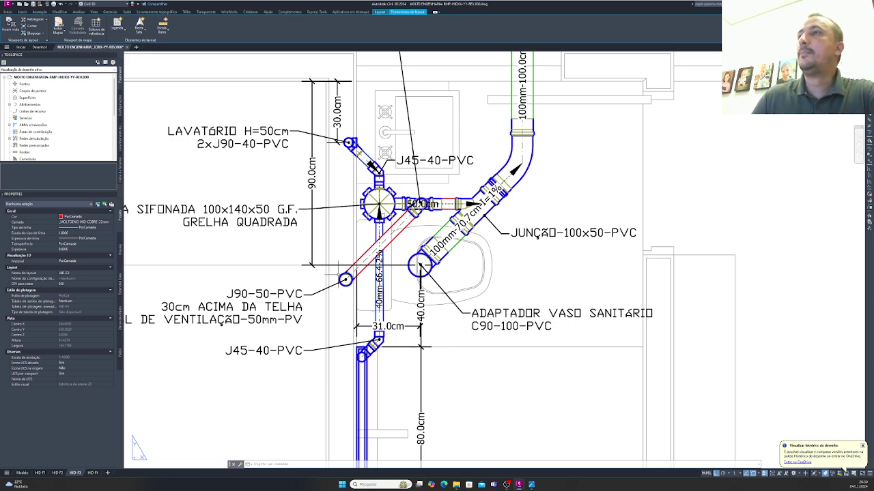
pyautogui.moveTo(333, 274); pyautogui.dragTo(358, 254, button='middle')
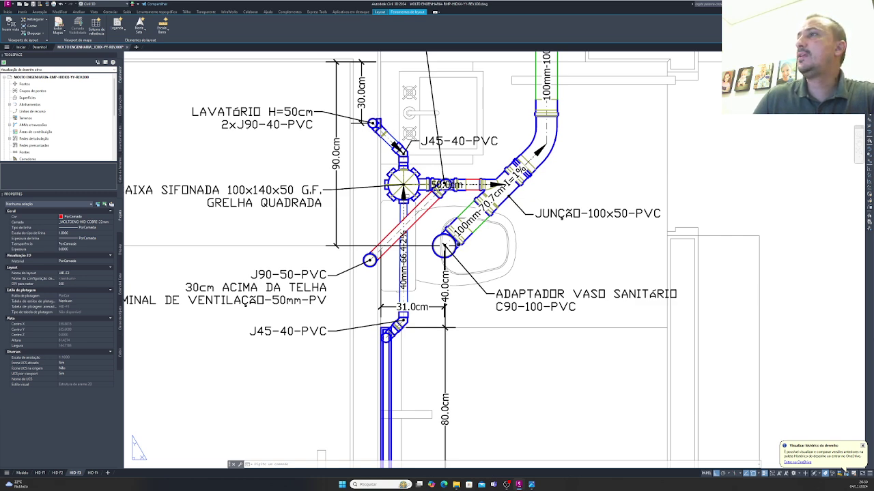
pyautogui.moveTo(462, 232); pyautogui.dragTo(357, 255, button='middle')
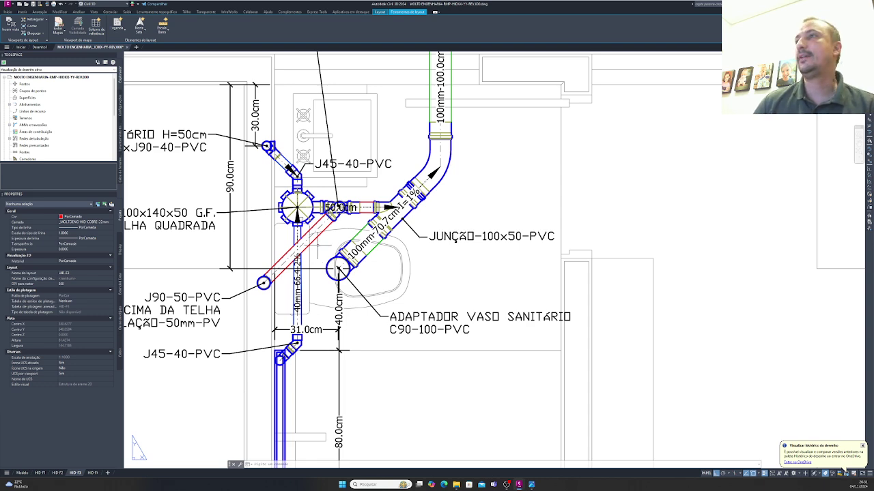
pyautogui.scroll(-4, 389, 226)
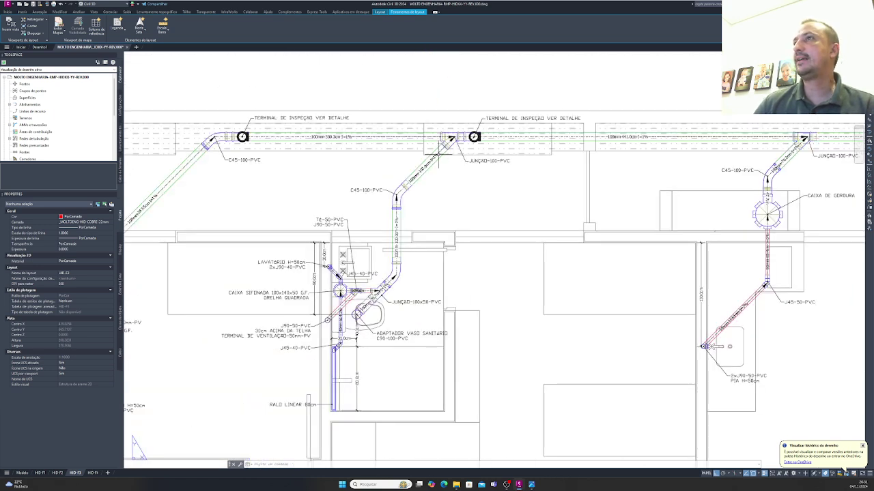
pyautogui.scroll(2, 342, 353)
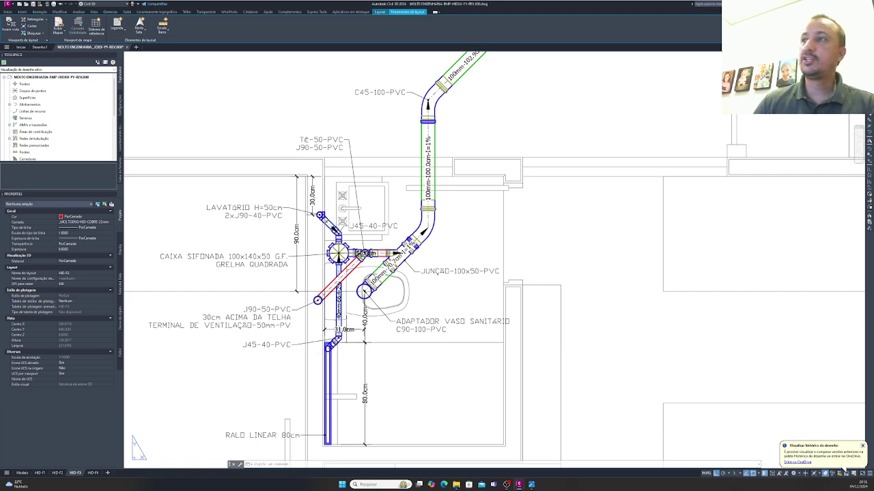
# Step: Inspect the toilet adapter, the 100x50 junction and the siphoned box connections in the bathroom with the 80 cm linear drain
pyautogui.scroll(4, 356, 315)
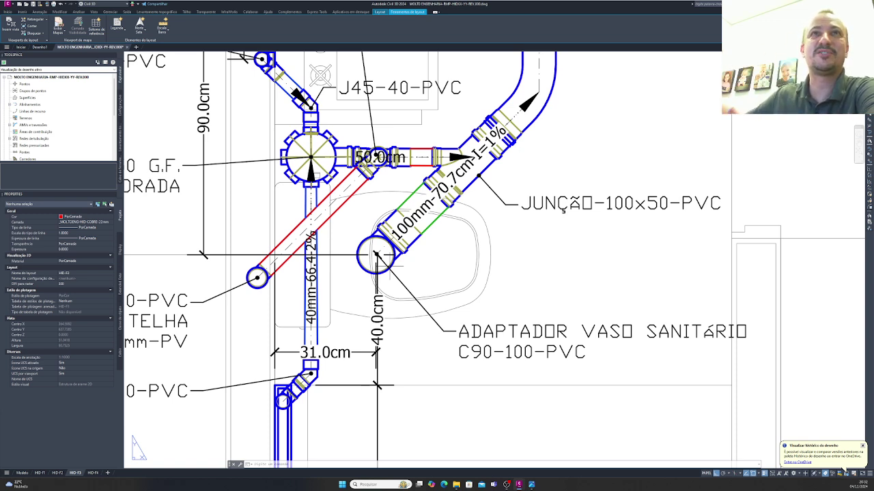
pyautogui.scroll(-2, 516, 258)
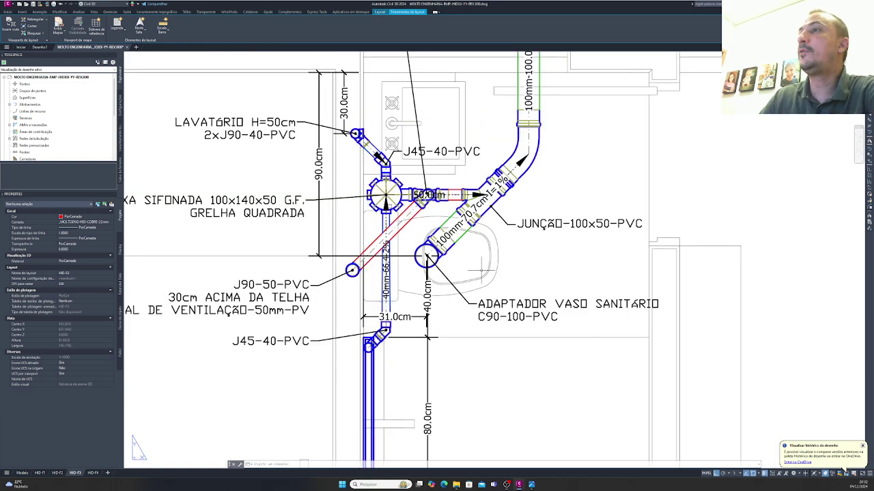
pyautogui.scroll(-2, 481, 269)
pyautogui.scroll(5, 437, 232)
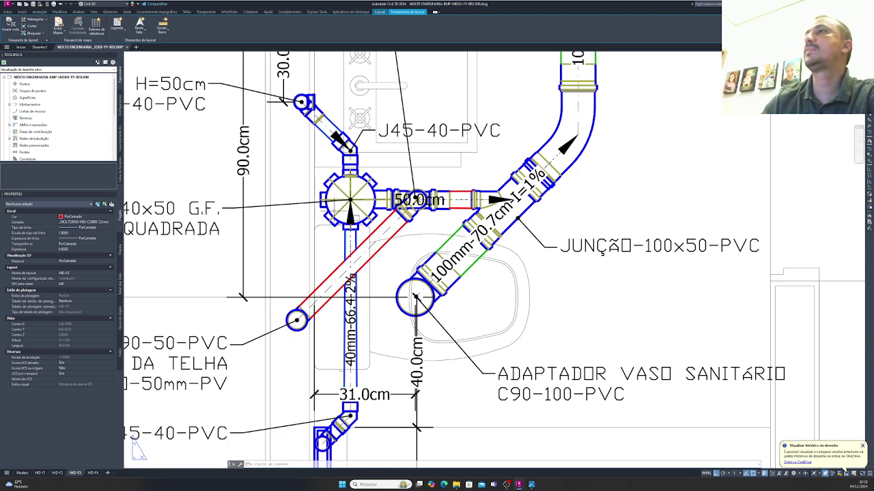
pyautogui.scroll(-2, 478, 205)
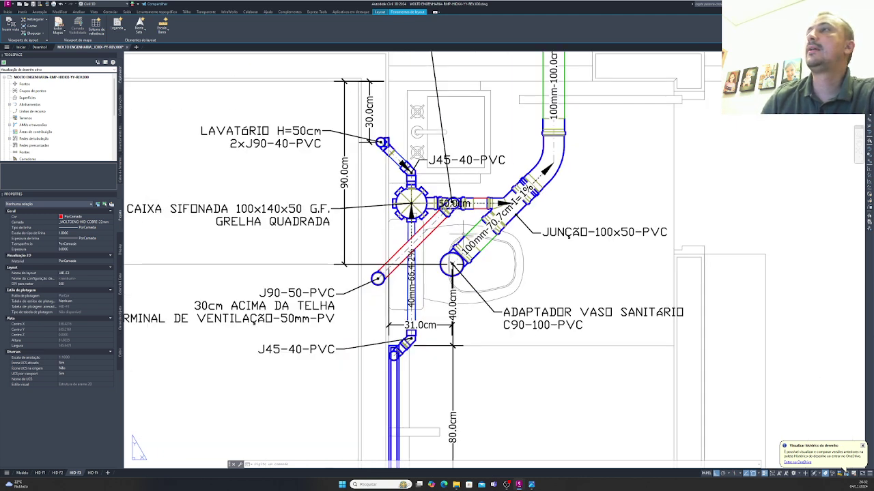
# Step: Follow the bathroom's 100 mm sewer branch up to the 45° bend and return to the siphoned box and vent tee
pyautogui.moveTo(478, 235); pyautogui.dragTo(460, 268, button='middle')
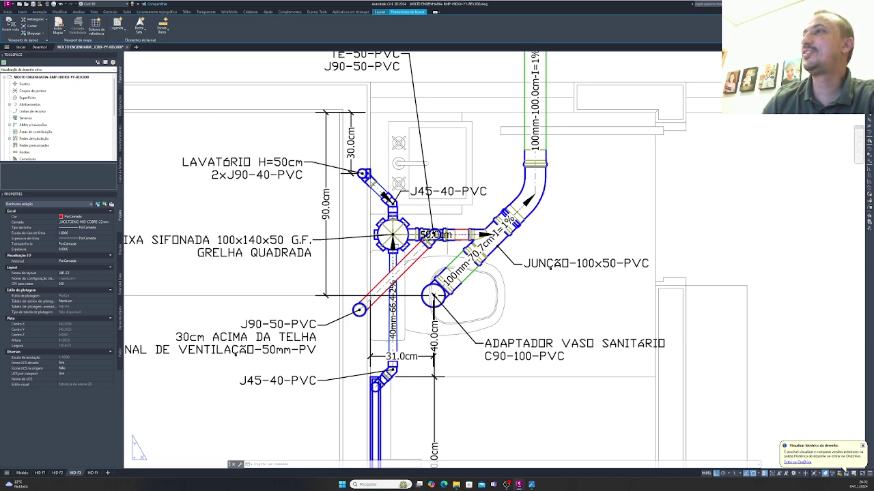
pyautogui.moveTo(517, 210); pyautogui.dragTo(427, 371, button='middle')
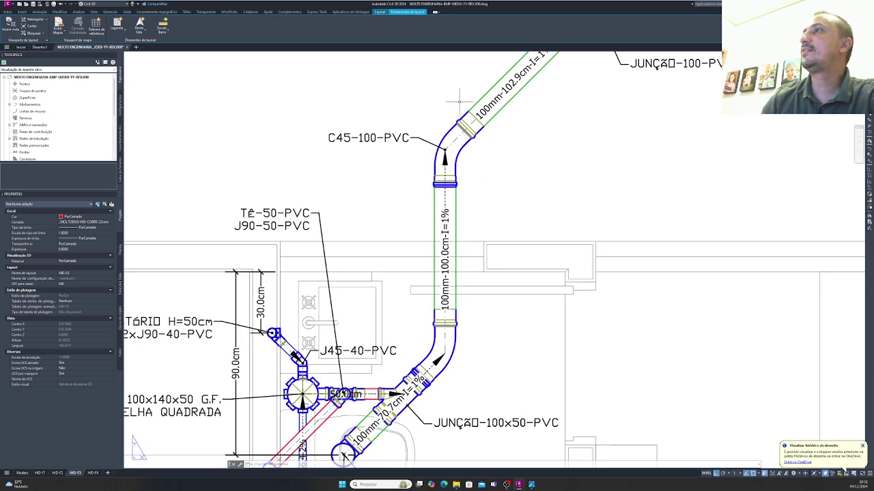
pyautogui.moveTo(409, 292); pyautogui.dragTo(423, 181, button='middle')
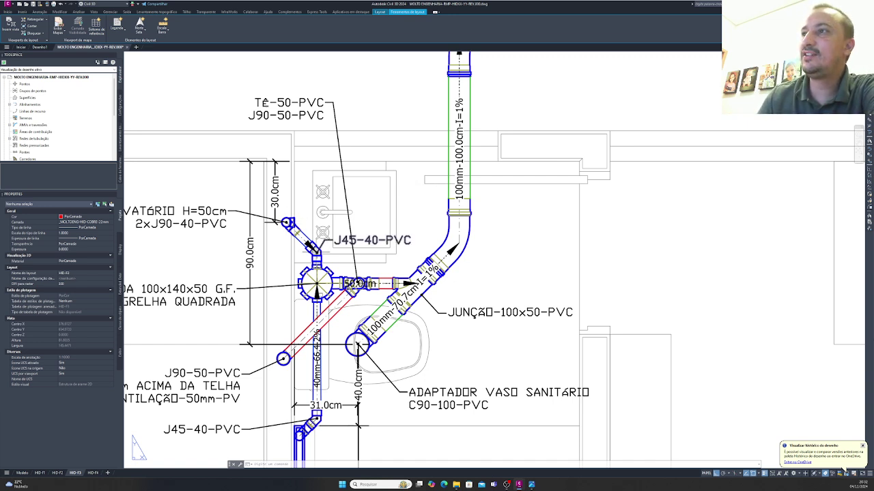
pyautogui.moveTo(316, 273); pyautogui.dragTo(314, 234, button='middle')
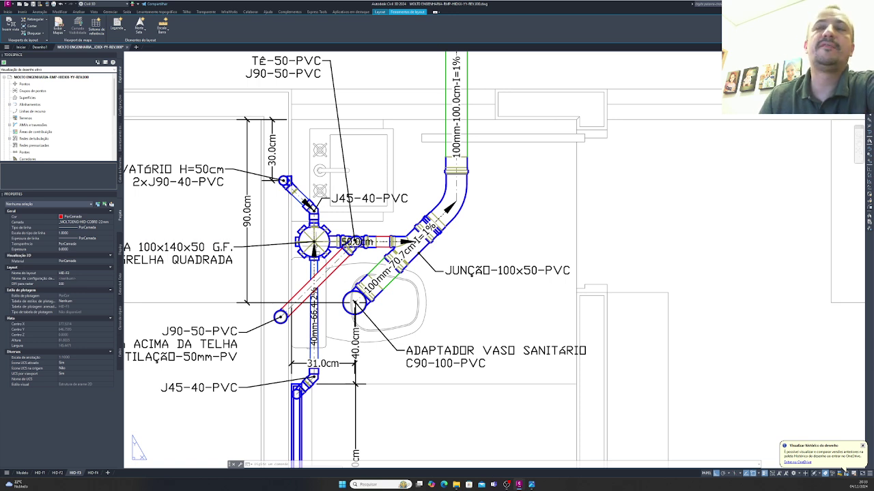
# Step: Switch to the Photos app and examine the siphoned box and toilet elbow connections in the incorrect-connection photo
pyautogui.click(532, 484)
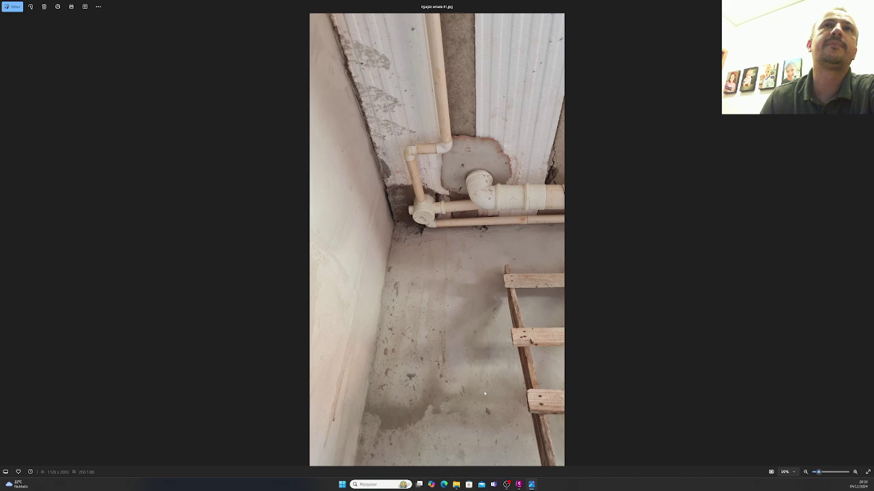
pyautogui.scroll(1, 554, 111)
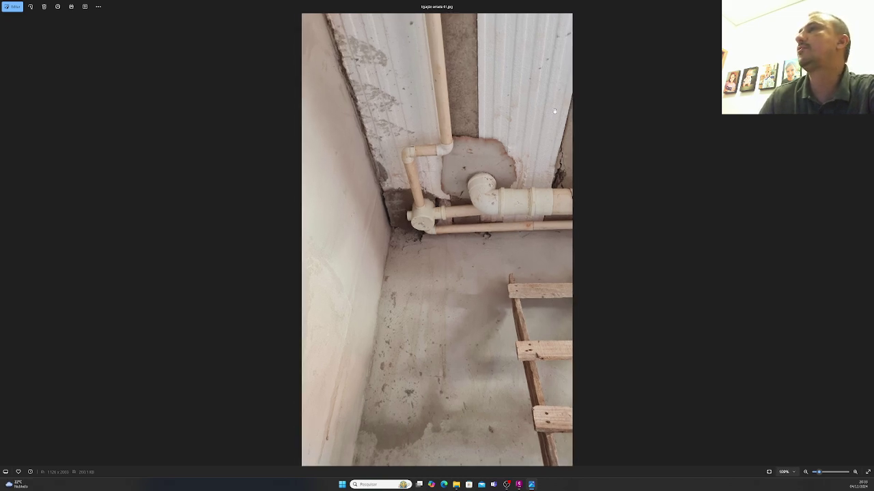
pyautogui.scroll(5, 554, 111)
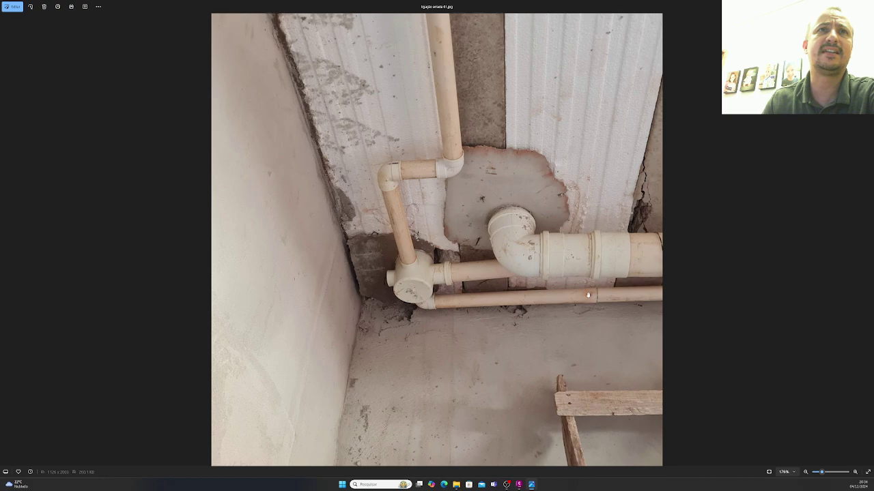
pyautogui.scroll(3, 593, 298)
pyautogui.scroll(1, 641, 309)
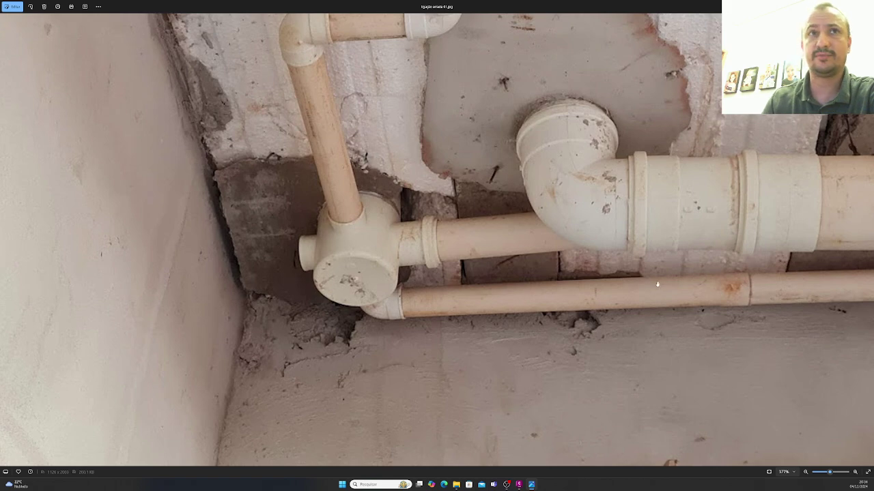
pyautogui.scroll(-4, 657, 284)
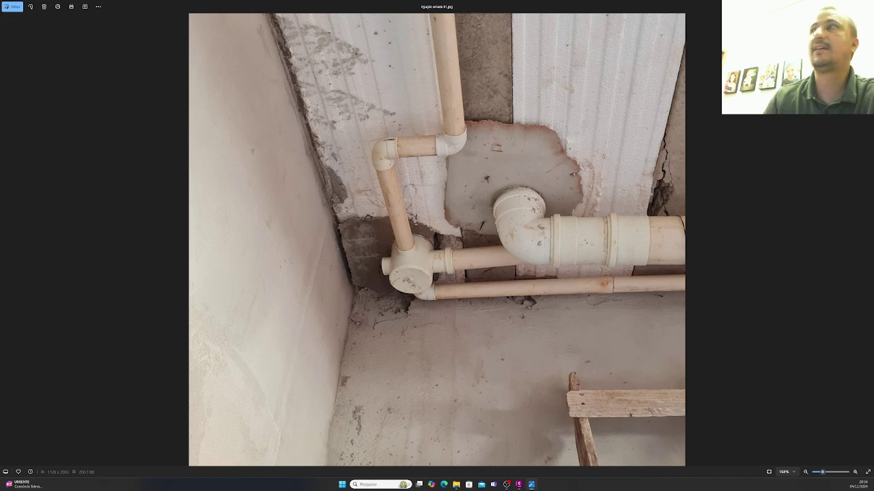
# Step: Return to Civil 3D and examine the sewer and vent connections of another bathroom with an 80 cm linear drain
pyautogui.hotkey('alt', 'Tab')
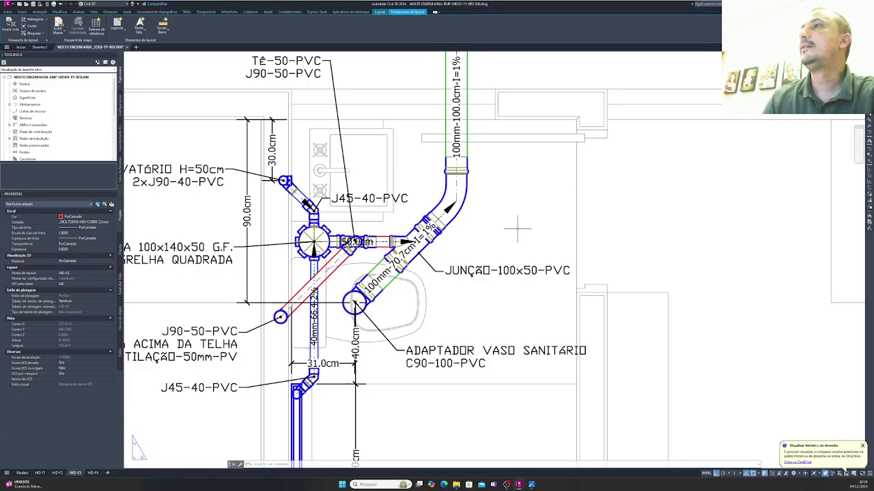
pyautogui.scroll(-2, 517, 218)
pyautogui.scroll(-2, 517, 219)
pyautogui.scroll(2, 482, 279)
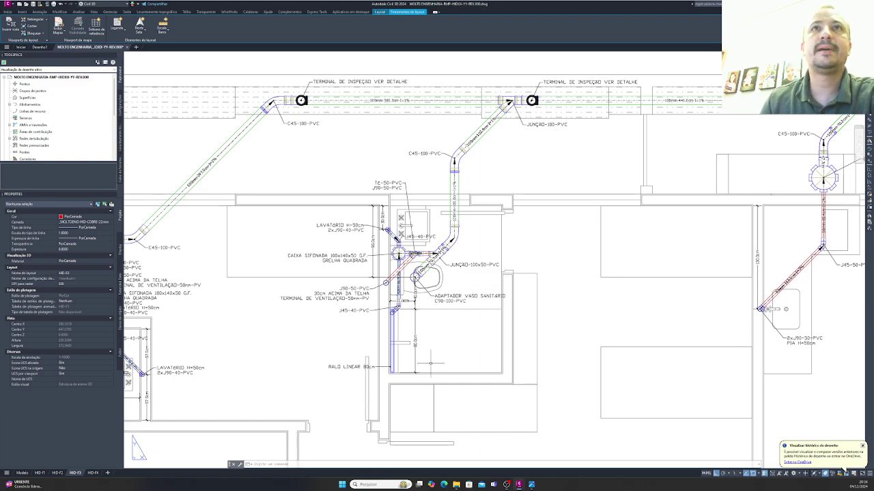
pyautogui.scroll(5, 458, 353)
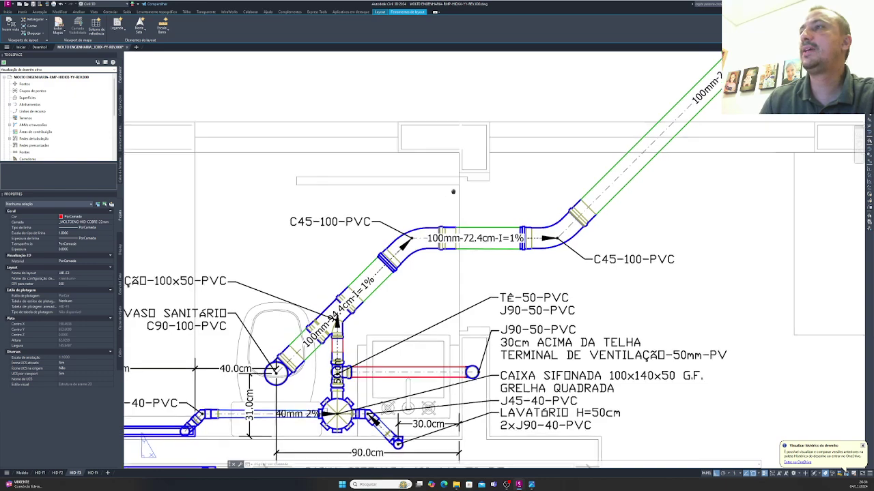
pyautogui.moveTo(452, 192); pyautogui.dragTo(640, 186, button='middle')
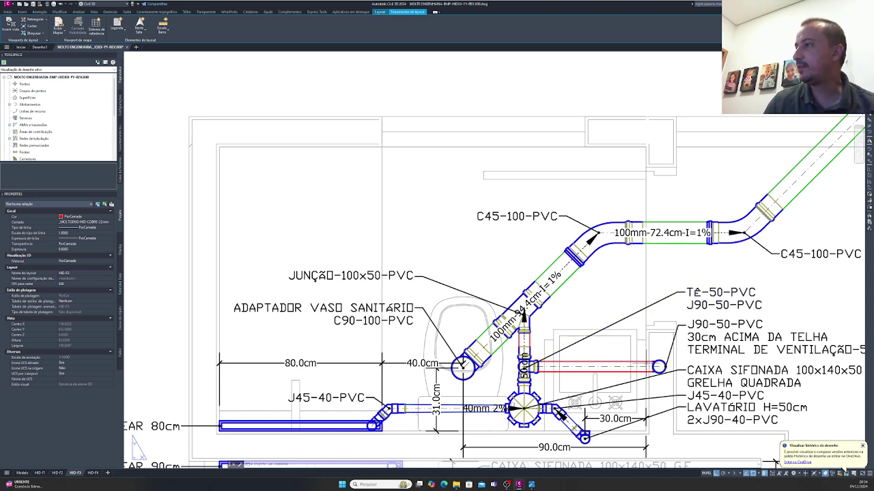
# Step: Go back to the previous bathroom and inspect its 50 mm vent pipe, from the tee to the vent terminal above the roof tiles
pyautogui.scroll(-2, 660, 368)
pyautogui.moveTo(732, 355); pyautogui.dragTo(212, 319, button='middle')
pyautogui.moveTo(537, 315); pyautogui.dragTo(365, 325, button='middle')
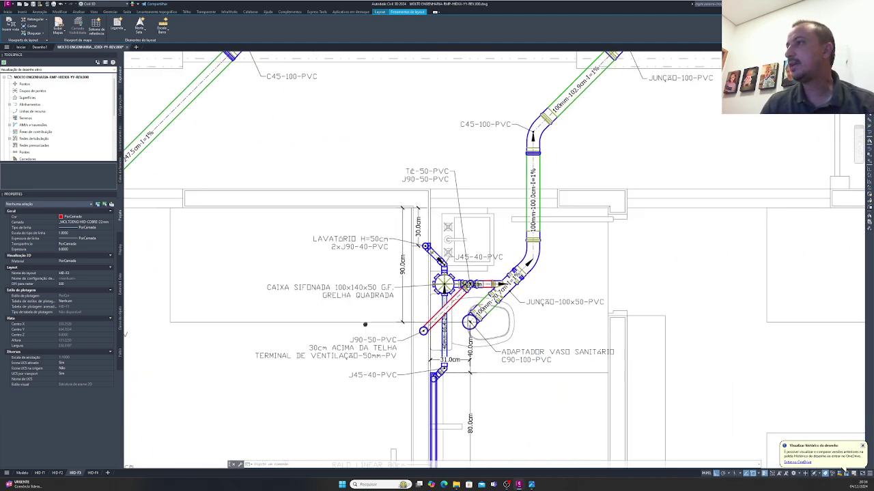
pyautogui.scroll(4, 452, 299)
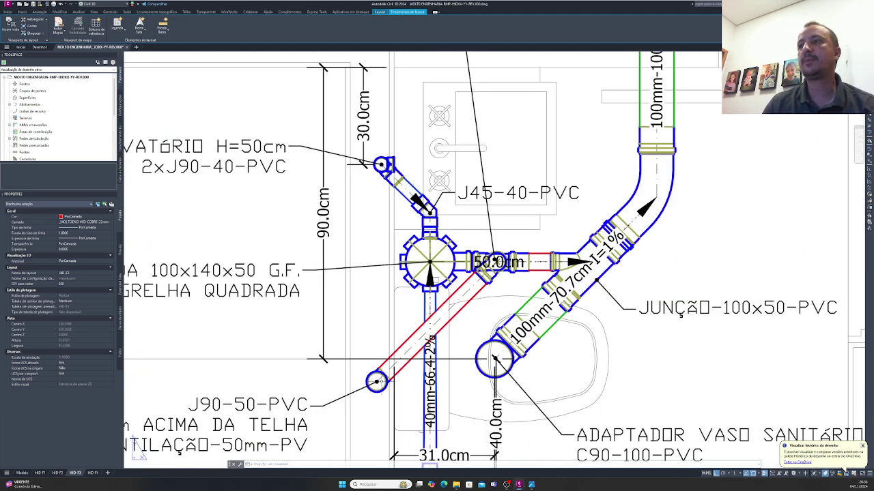
pyautogui.moveTo(376, 380); pyautogui.dragTo(369, 357, button='middle')
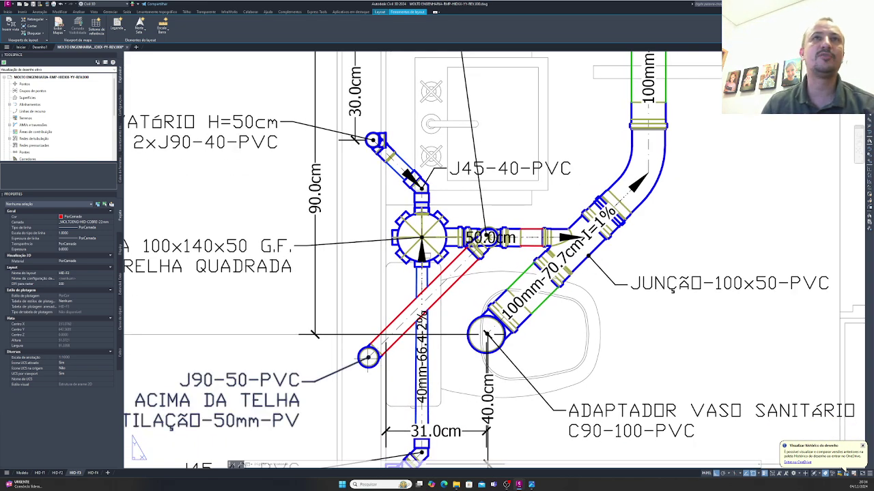
pyautogui.scroll(-2, 368, 357)
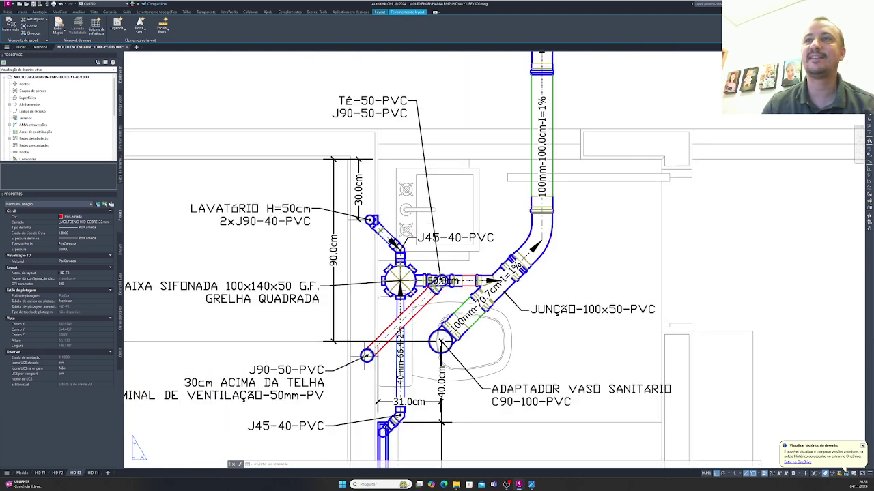
pyautogui.moveTo(368, 356); pyautogui.dragTo(400, 335, button='middle')
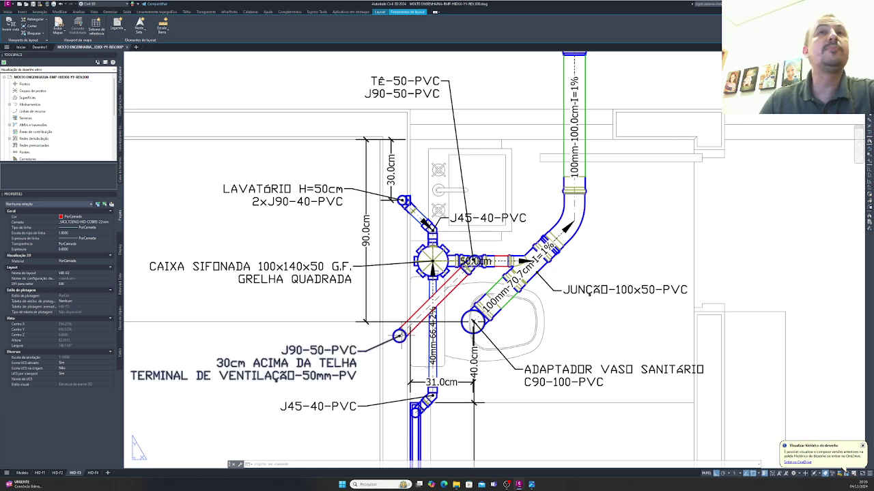
pyautogui.moveTo(401, 335); pyautogui.dragTo(460, 294, button='middle')
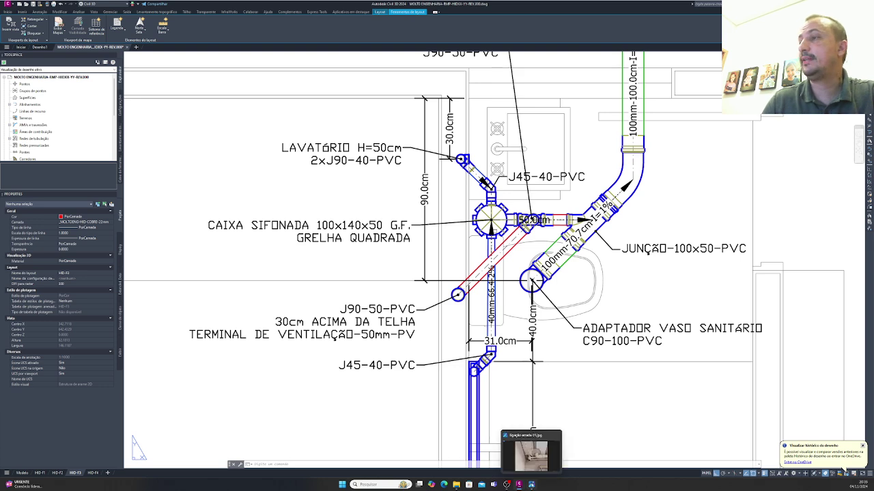
# Step: Switch to the Photos app and view the first two correct-ventilation photos of the vent terminal on the roof
pyautogui.click(531, 485)
pyautogui.press('Right')
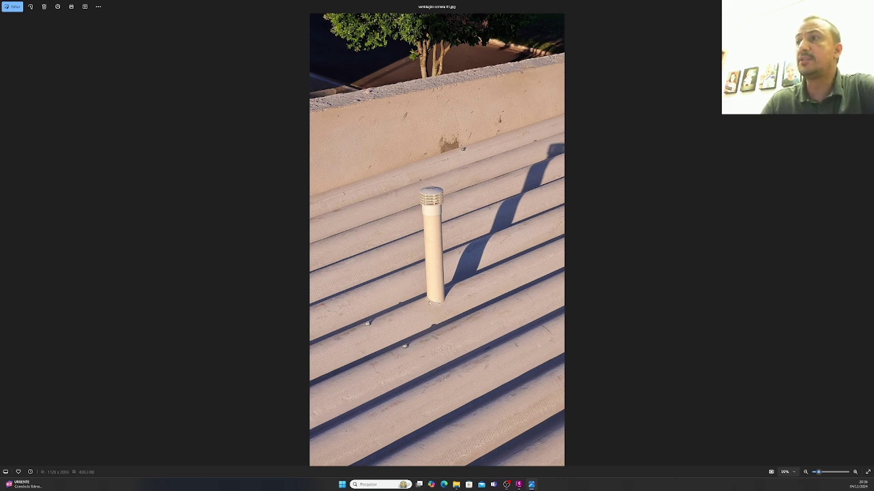
pyautogui.press('Right')
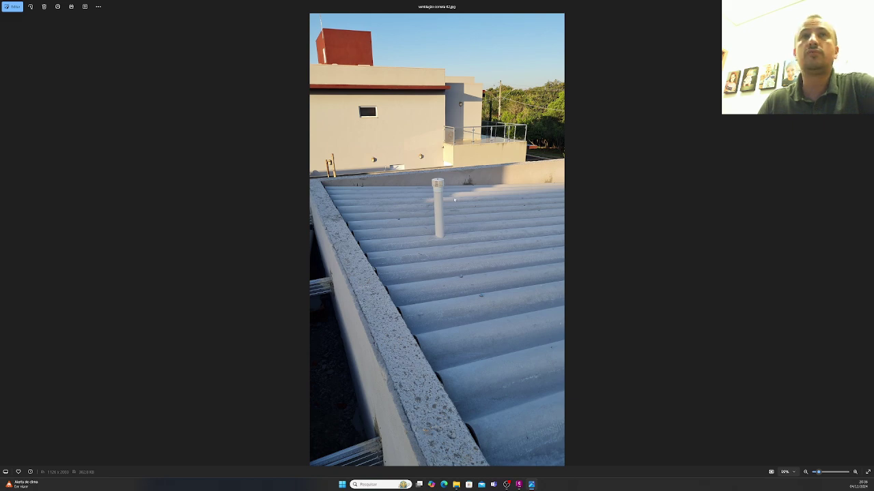
pyautogui.press('Left')
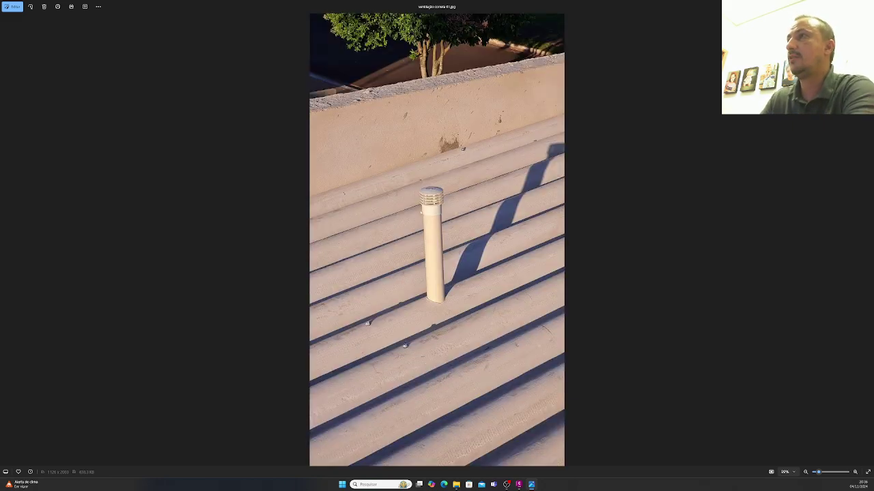
# Step: Return to Civil 3D and locate the vent pipes of the two adjoining bathrooms in the sewer plan
pyautogui.hotkey('alt', 'Tab')
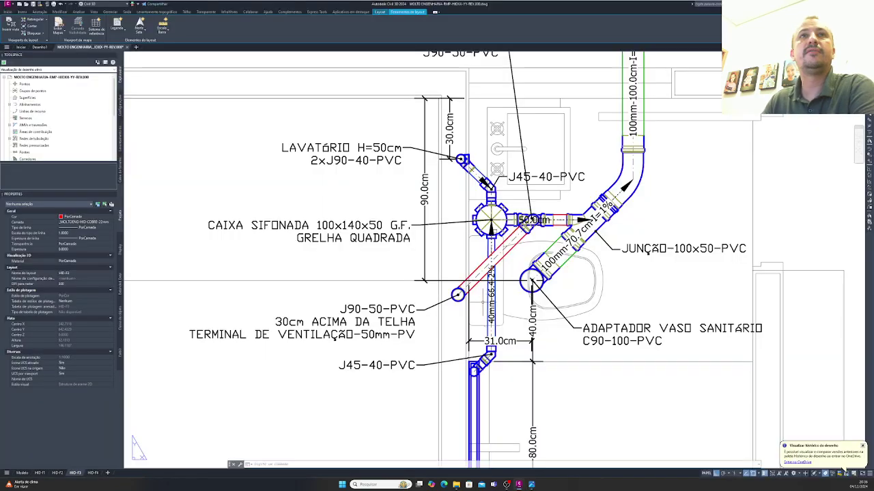
pyautogui.scroll(-5, 482, 303)
pyautogui.scroll(4, 471, 300)
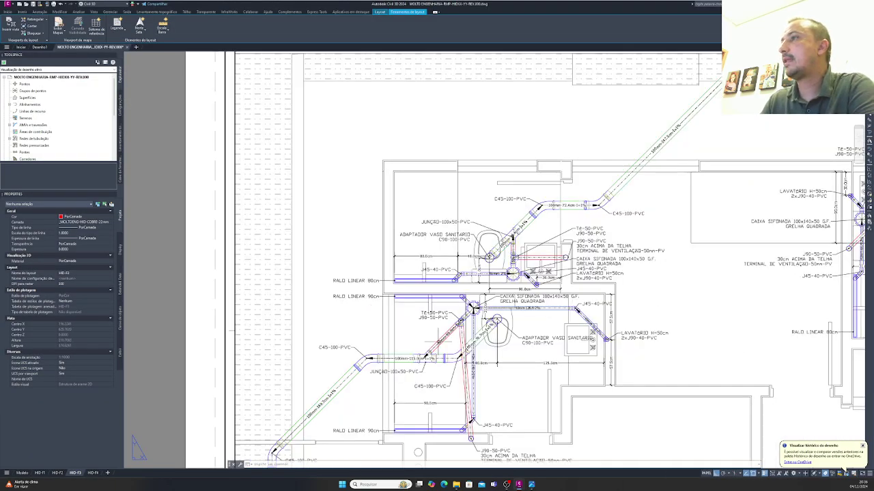
# Step: Switch to the Photos app and view the second and third correct-ventilation photos of the roof vents
pyautogui.hotkey('alt', 'Tab')
pyautogui.press('Right')
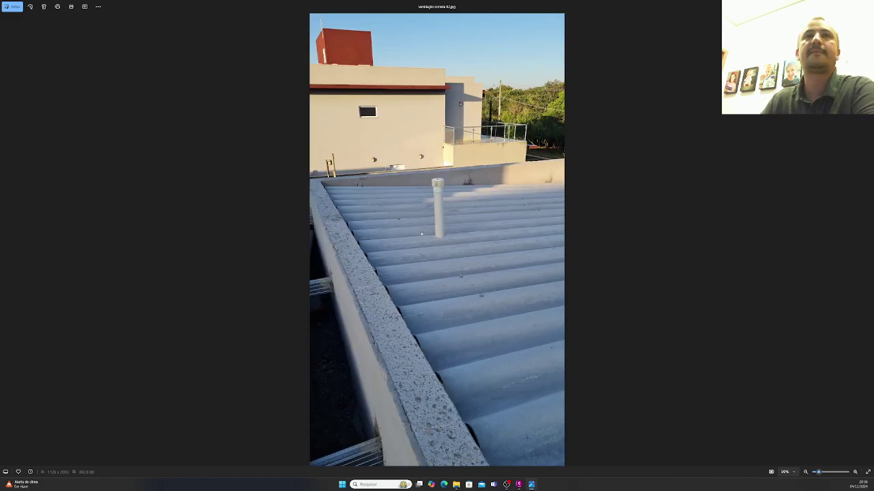
pyautogui.press('Right')
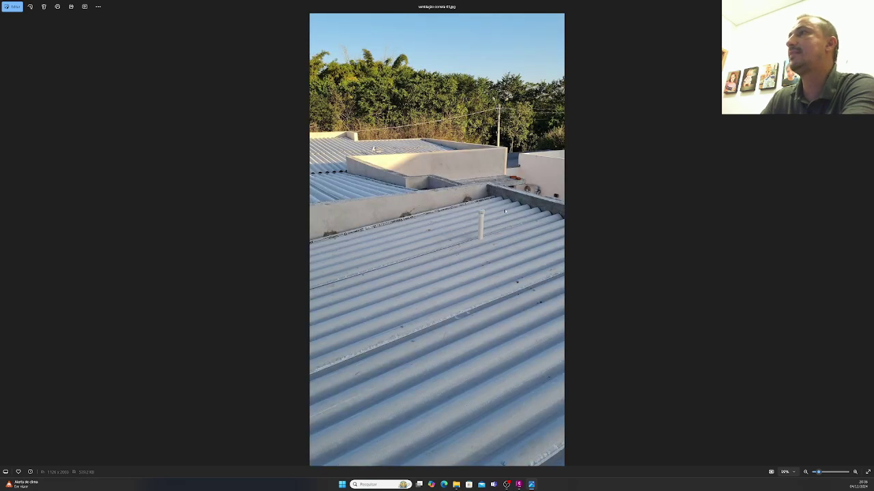
# Step: Return to Civil 3D and locate the vent pipe of the bathroom beside the inspection terminal on the collector line
pyautogui.hotkey('alt', 'Tab')
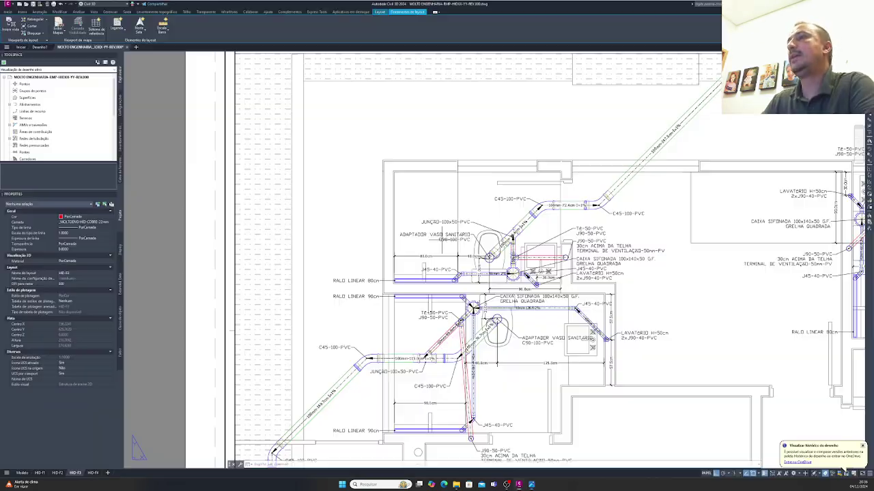
pyautogui.moveTo(601, 389); pyautogui.dragTo(377, 143, button='middle')
pyautogui.moveTo(633, 281); pyautogui.dragTo(322, 129, button='middle')
pyautogui.scroll(-2, 396, 216)
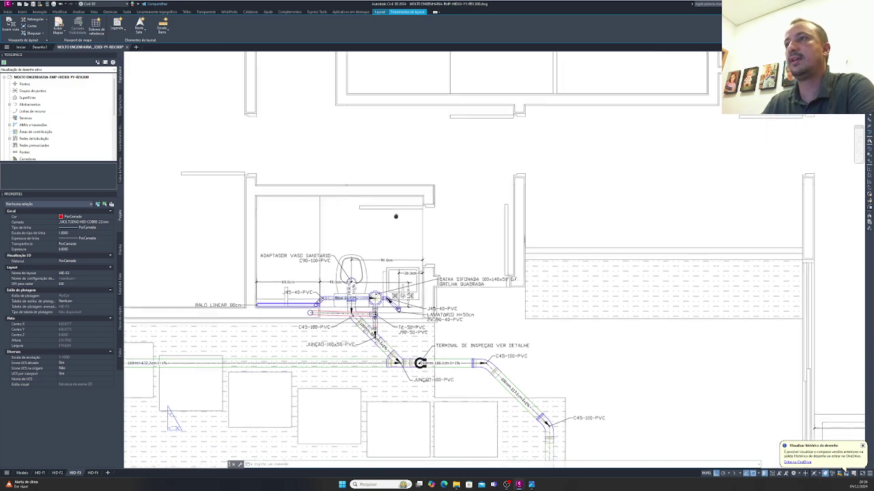
# Step: Switch to the Photos app and view the fourth correct-ventilation photo, enlarging the vent pipes on the roof
pyautogui.hotkey('alt', 'Tab')
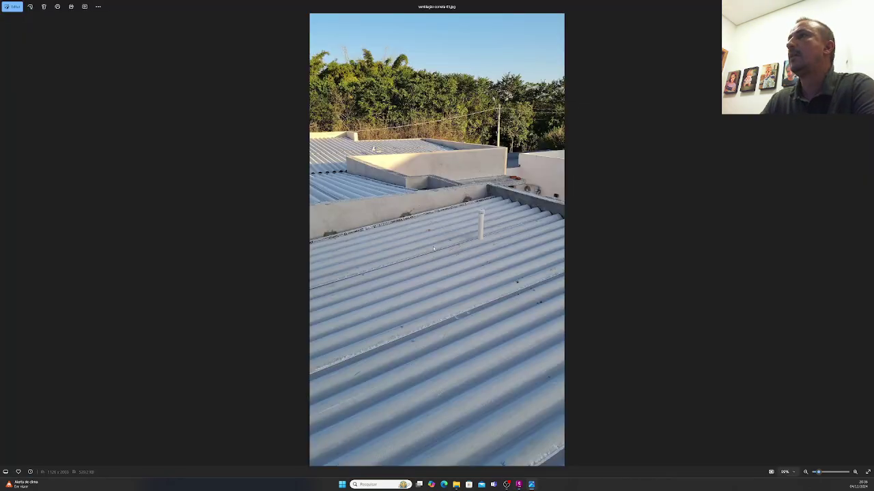
pyautogui.press('Right')
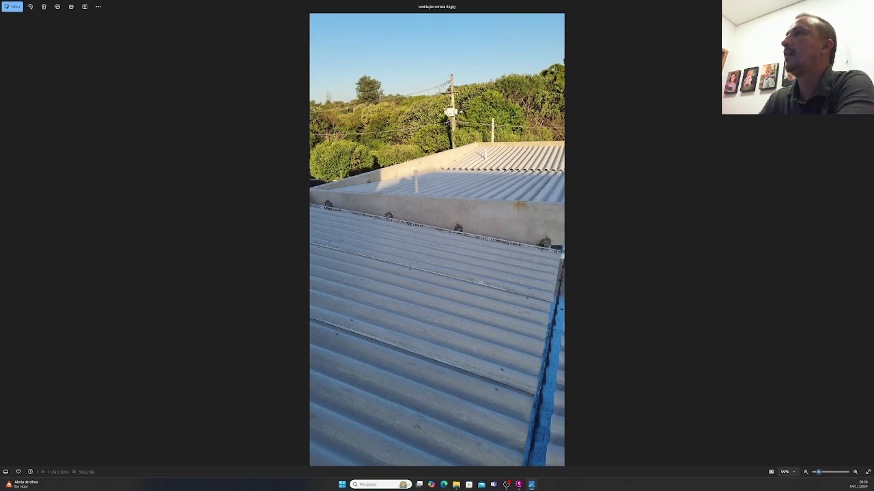
pyautogui.scroll(1, 501, 140)
pyautogui.rightClick(500, 140)
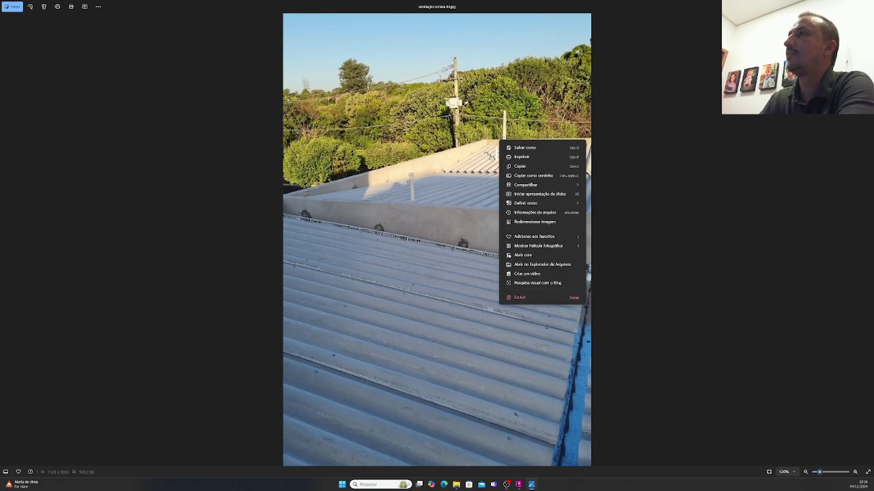
pyautogui.press('Escape')
pyautogui.scroll(3, 500, 140)
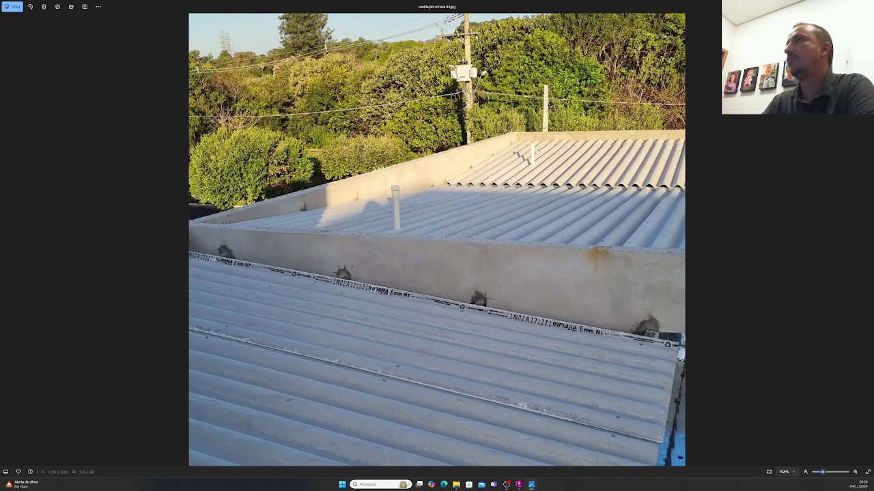
# Step: Return to Civil 3D and examine the siphon box, 50 mm vent branch and toilet connection in the bathroom nearest the grease box
pyautogui.hotkey('alt', 'Tab')
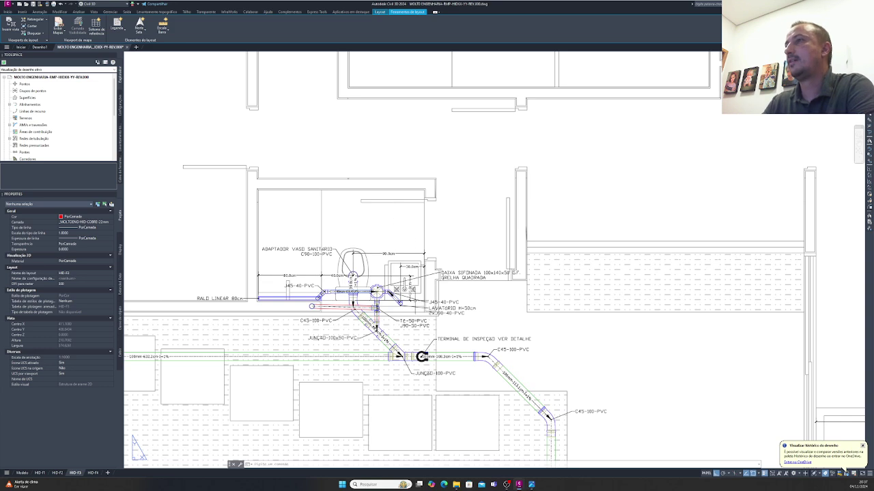
pyautogui.scroll(-5, 404, 261)
pyautogui.scroll(2, 349, 368)
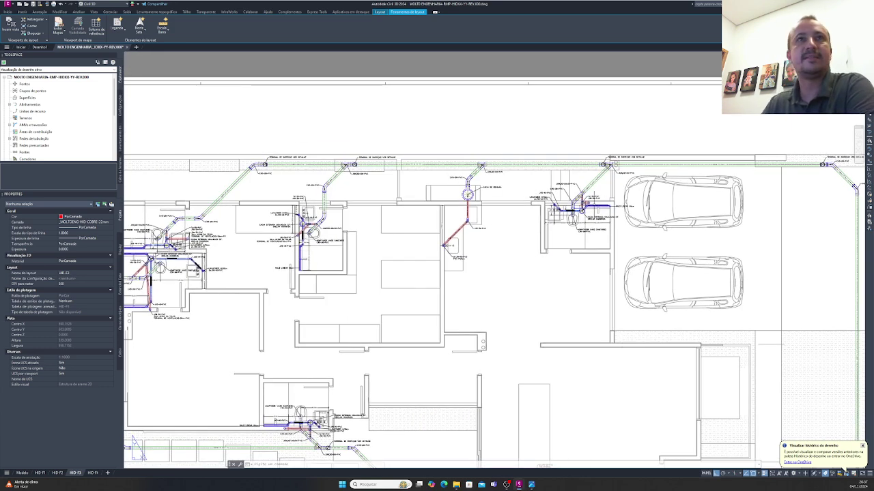
pyautogui.hotkey('alt', 'Tab')
pyautogui.hotkey('alt', 'Tab')
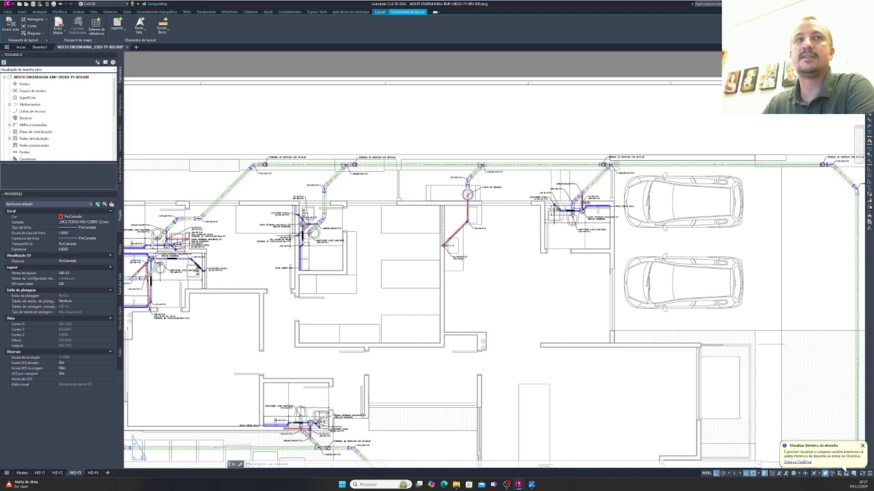
pyautogui.scroll(6, 287, 232)
pyautogui.scroll(-5, 294, 291)
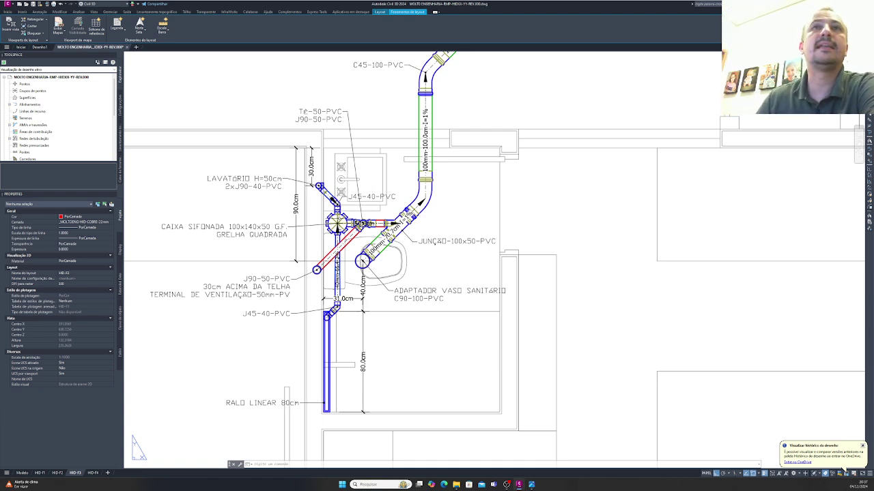
pyautogui.scroll(4, 338, 218)
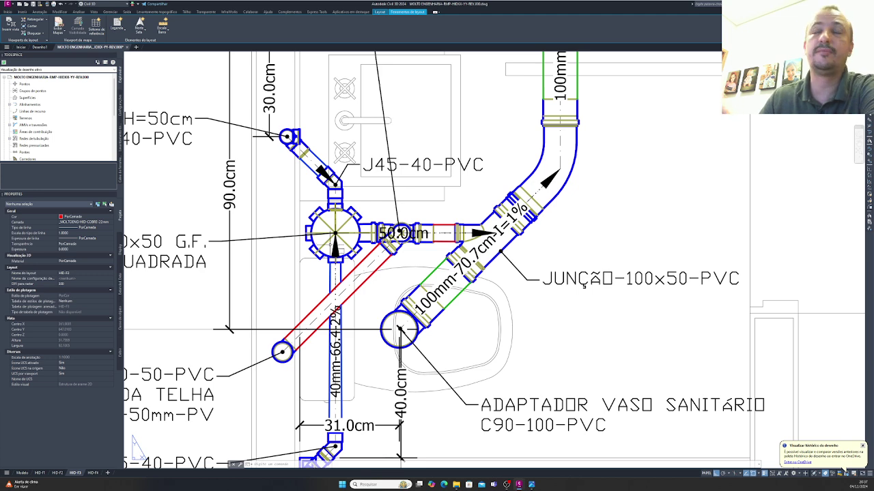
pyautogui.scroll(-5, 329, 245)
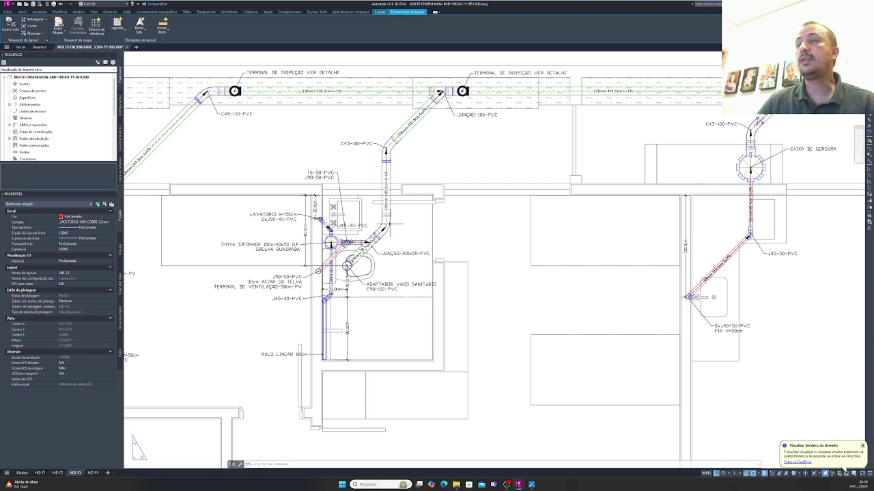
# Step: Review the overall sewer plan, then re-examine the same bathroom's vent branch, siphon box and washbasin connections
pyautogui.scroll(-4, 386, 225)
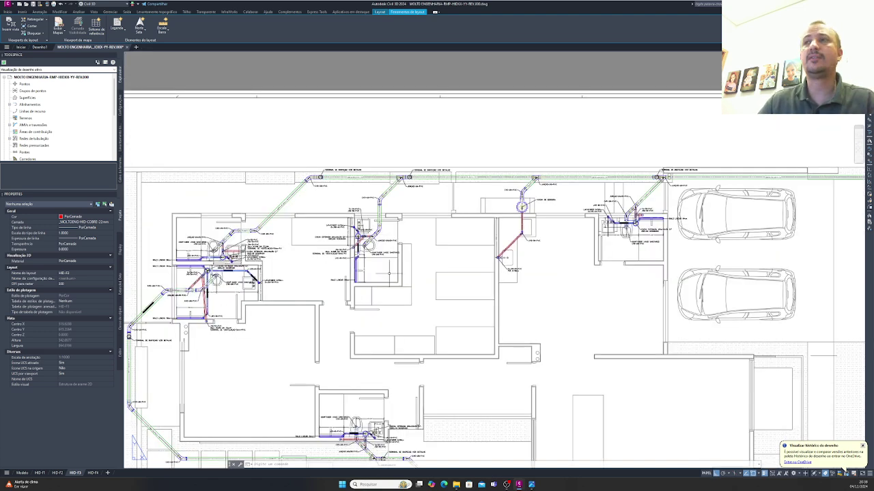
pyautogui.moveTo(396, 321); pyautogui.dragTo(399, 279, button='middle')
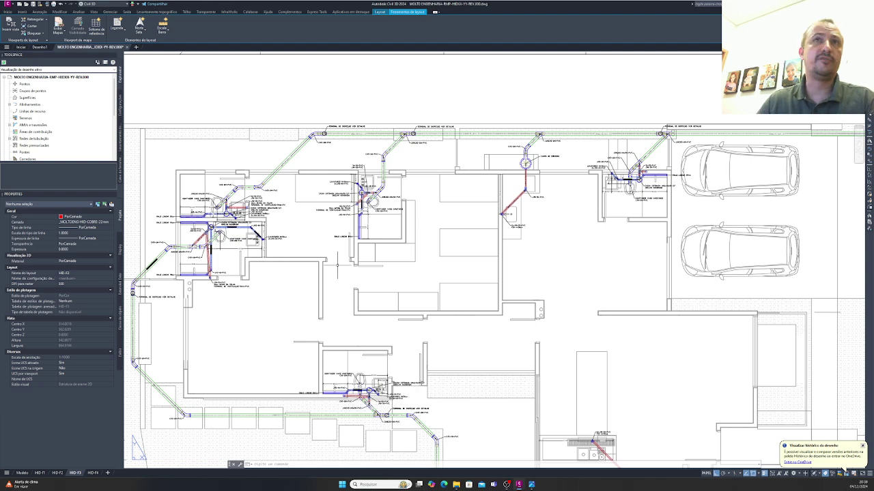
pyautogui.scroll(8, 382, 198)
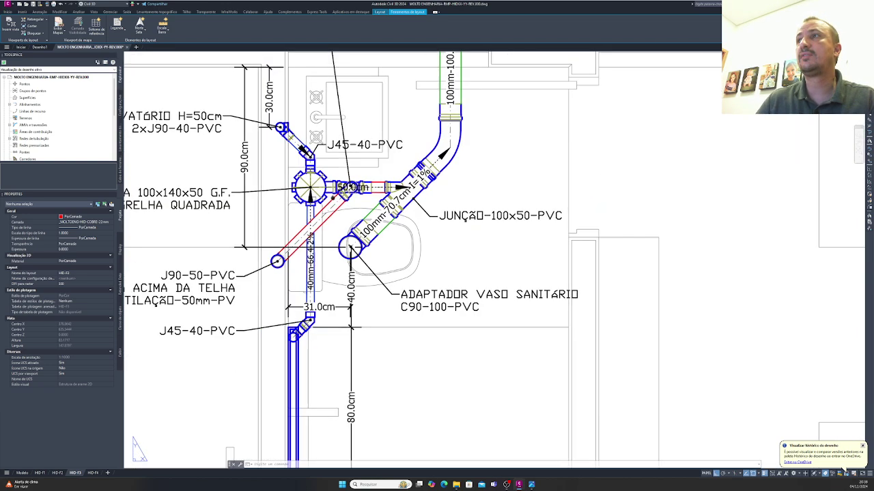
pyautogui.moveTo(249, 245); pyautogui.dragTo(285, 270, button='middle')
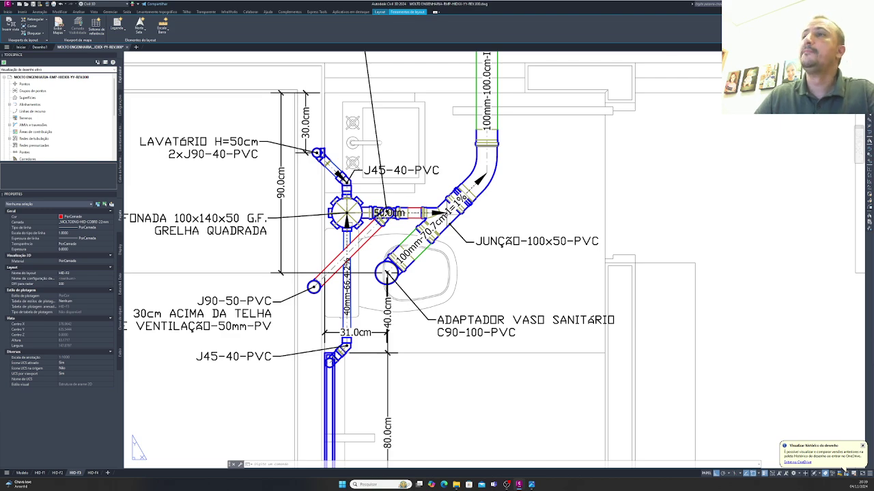
pyautogui.moveTo(460, 247); pyautogui.dragTo(541, 247, button='middle')
pyautogui.scroll(-2, 542, 246)
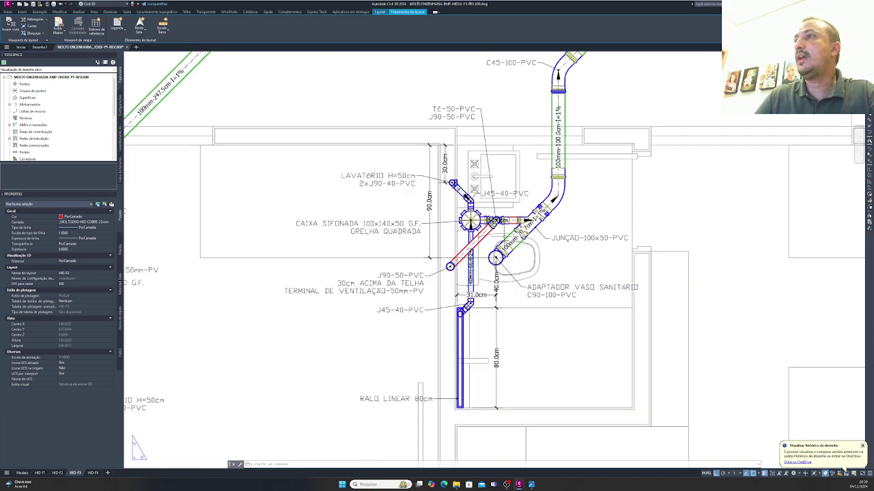
# Step: Examine the upper of the two adjoining bathrooms, tracing its toilet outlet through the two C45-100-PVC bends to the diagonal sewer pipe
pyautogui.scroll(-3, 409, 265)
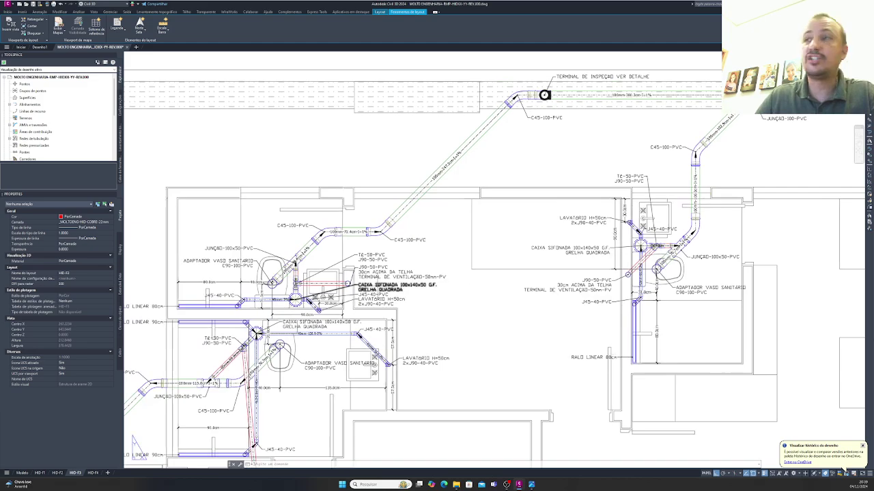
pyautogui.scroll(3, 494, 261)
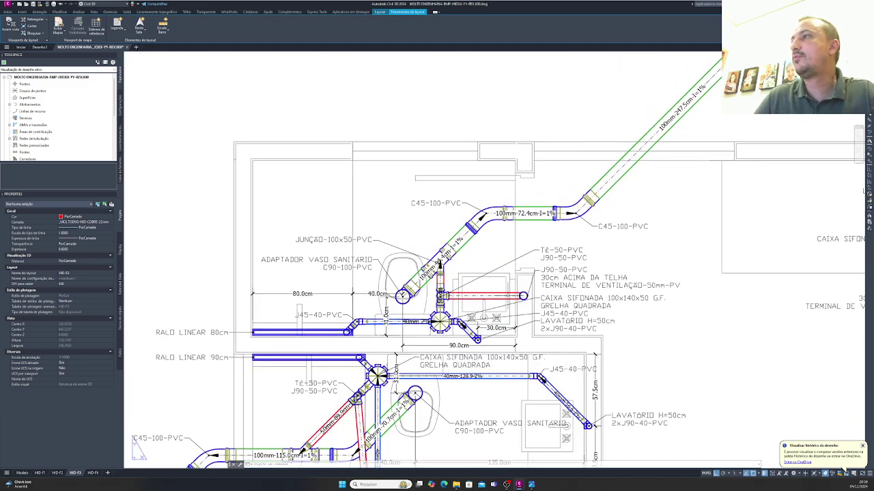
pyautogui.scroll(2, 465, 305)
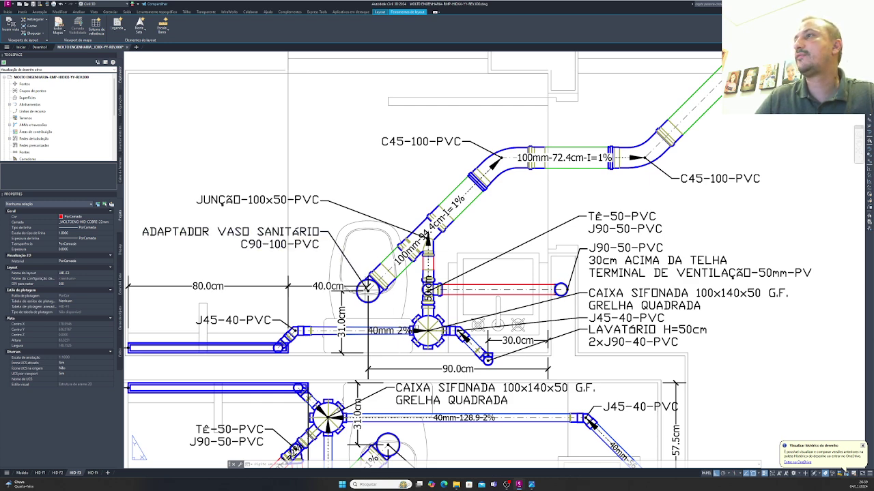
pyautogui.moveTo(454, 227); pyautogui.dragTo(367, 294, button='middle')
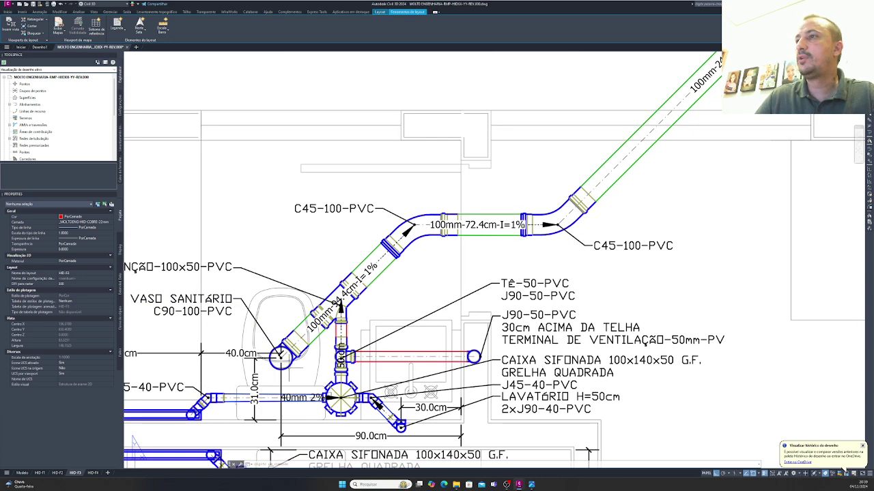
pyautogui.scroll(-2, 343, 306)
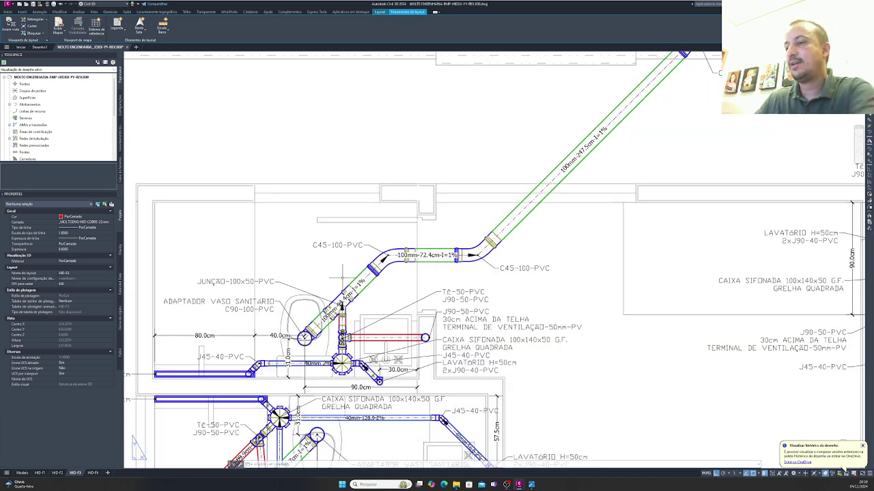
# Step: Try to sketch a polyline diagonally upward from the upper bathroom's first C45-100-PVC bend
pyautogui.write('pl')
pyautogui.press('Return')
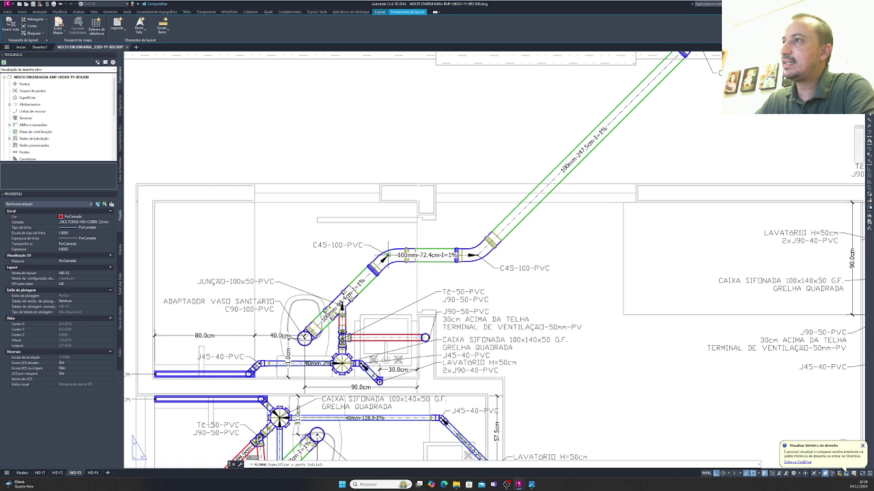
pyautogui.click(394, 248)
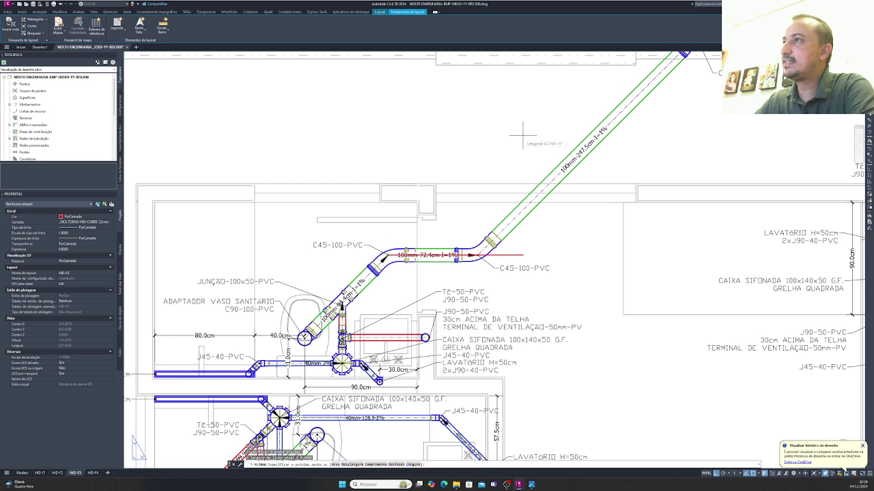
pyautogui.click(569, 79)
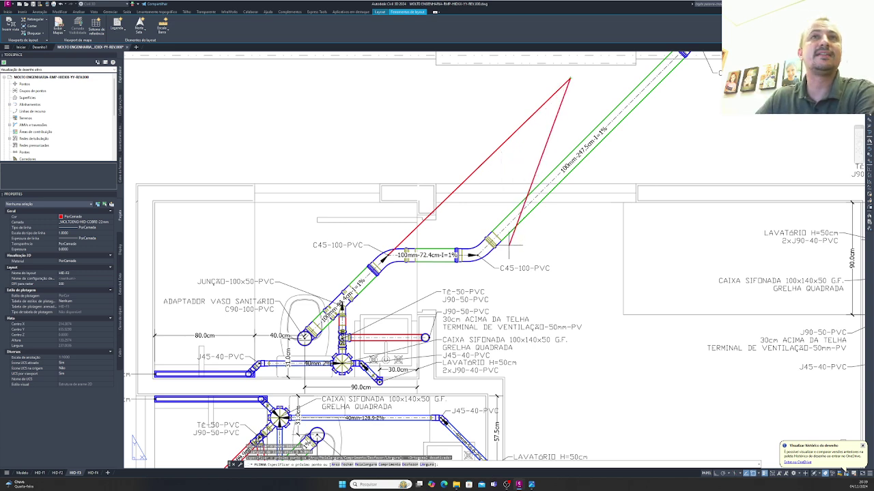
pyautogui.press('Escape')
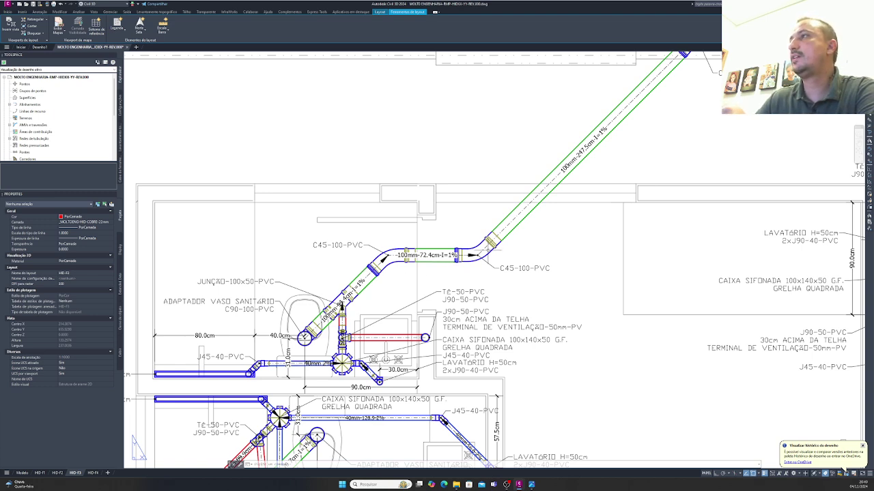
# Step: Trace the lower adjoining bathroom's 40 mm washbasin branch to the siphon box and its 50 mm outlet to the 100x50 junction
pyautogui.scroll(-2, 674, 75)
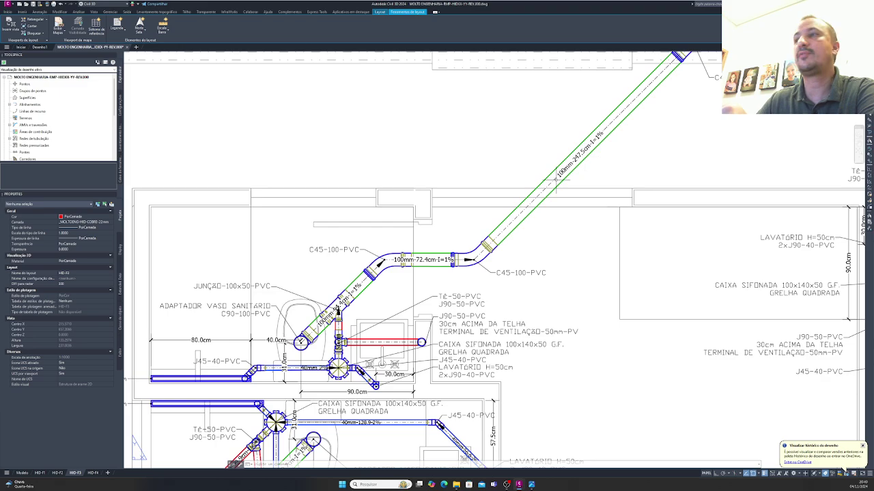
pyautogui.scroll(-2, 556, 180)
pyautogui.scroll(3, 408, 246)
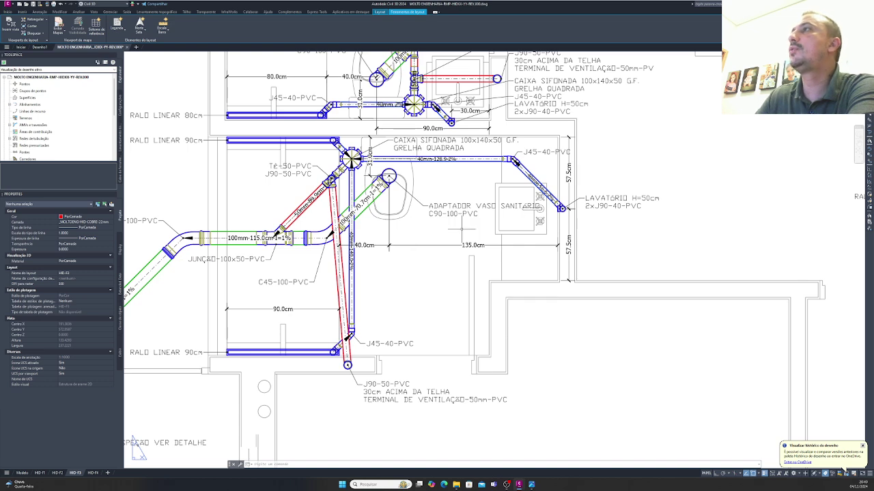
pyautogui.scroll(3, 579, 193)
pyautogui.moveTo(578, 192); pyautogui.dragTo(685, 244, button='middle')
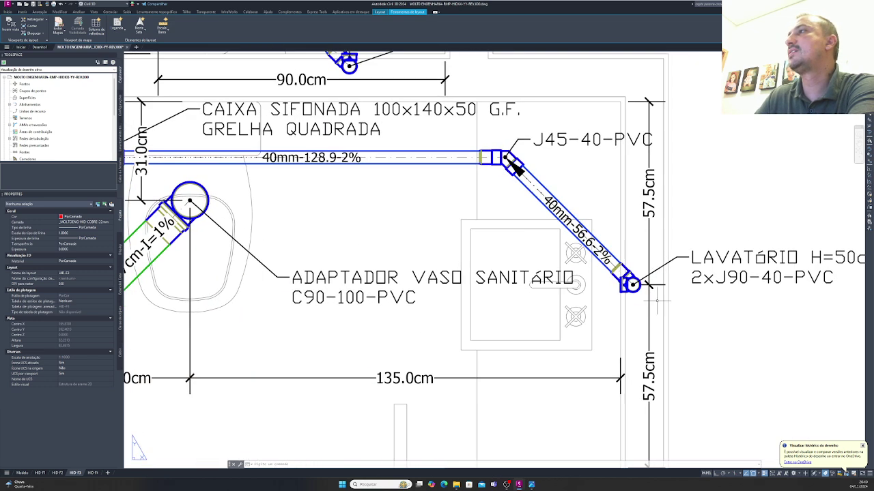
pyautogui.moveTo(372, 158); pyautogui.dragTo(551, 176, button='middle')
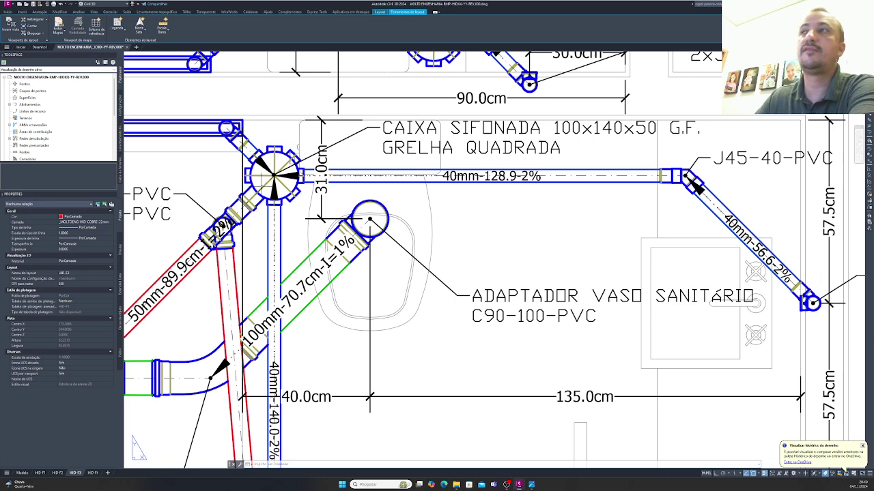
pyautogui.moveTo(295, 188)
pyautogui.mouseDown(button='middle')
pyautogui.moveTo(394, 203)
pyautogui.moveTo(489, 202)
pyautogui.mouseUp(button='middle')
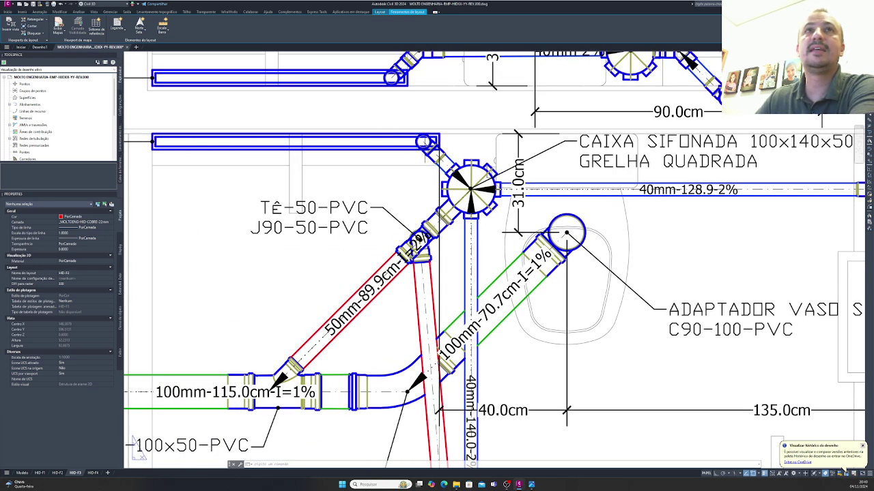
# Step: Examine the lower bathroom's vent pipe down to its 50 mm ventilation terminal and its sewer outlet to the inspection terminal
pyautogui.scroll(-5, 464, 176)
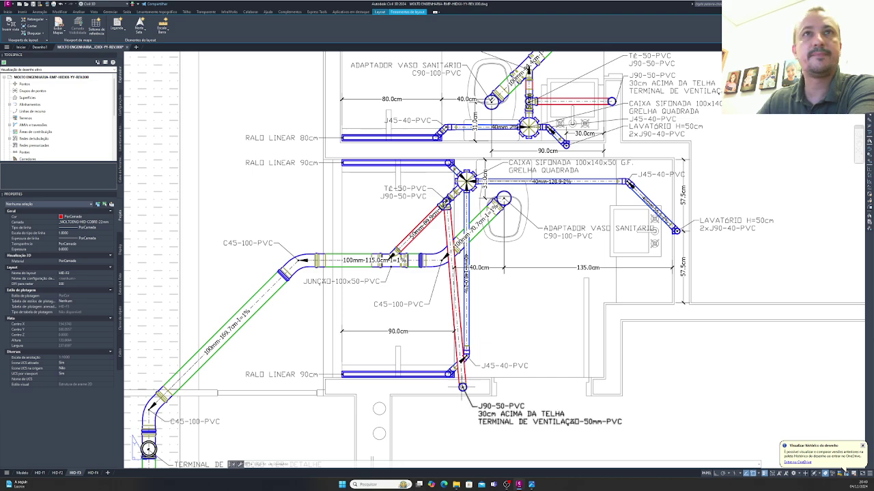
pyautogui.moveTo(501, 407); pyautogui.dragTo(467, 468, button='middle')
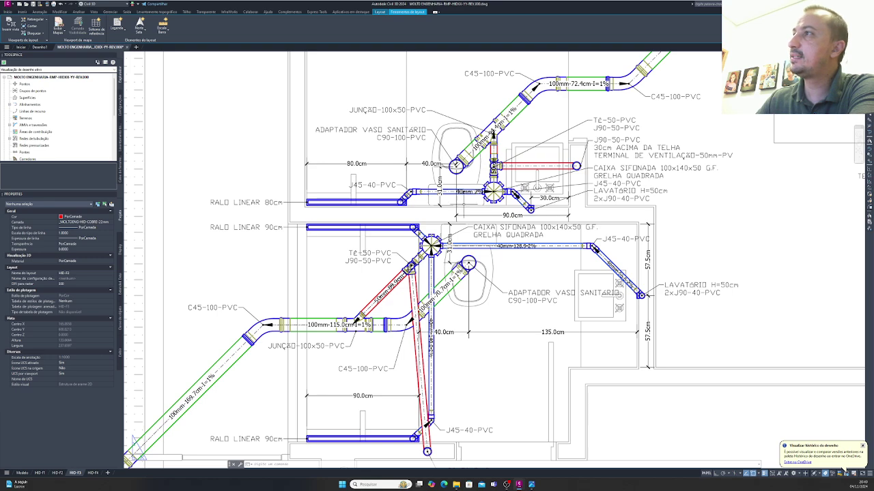
pyautogui.moveTo(467, 224); pyautogui.dragTo(525, 147, button='middle')
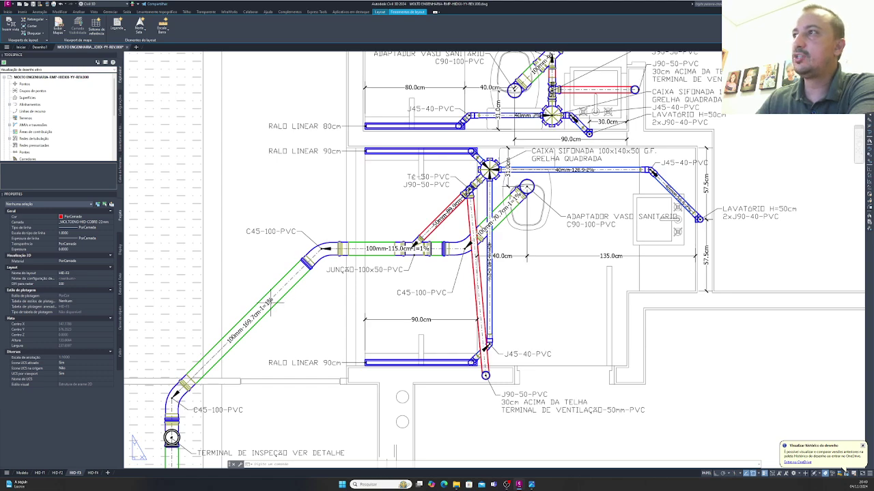
# Step: Follow the 100 mm collector line from the inspection terminal around the house corner through its C45-100-PVC bends
pyautogui.scroll(-5, 276, 300)
pyautogui.moveTo(287, 279); pyautogui.dragTo(317, 210, button='middle')
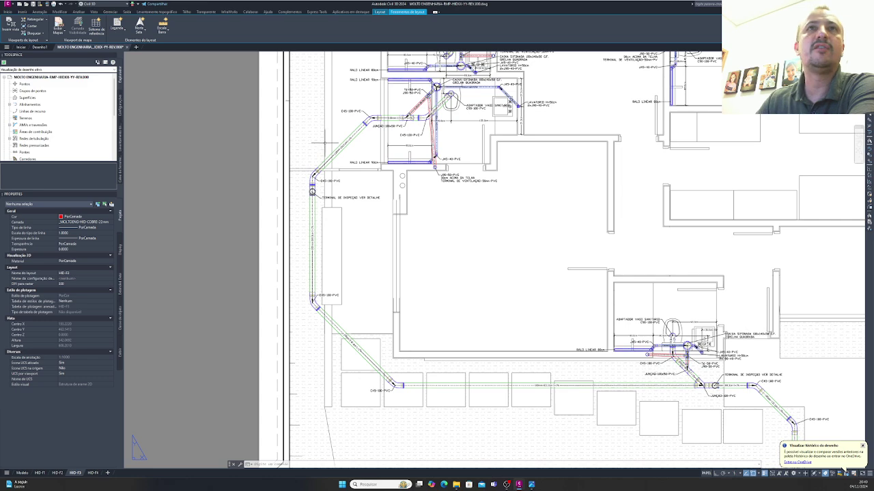
pyautogui.scroll(2, 311, 157)
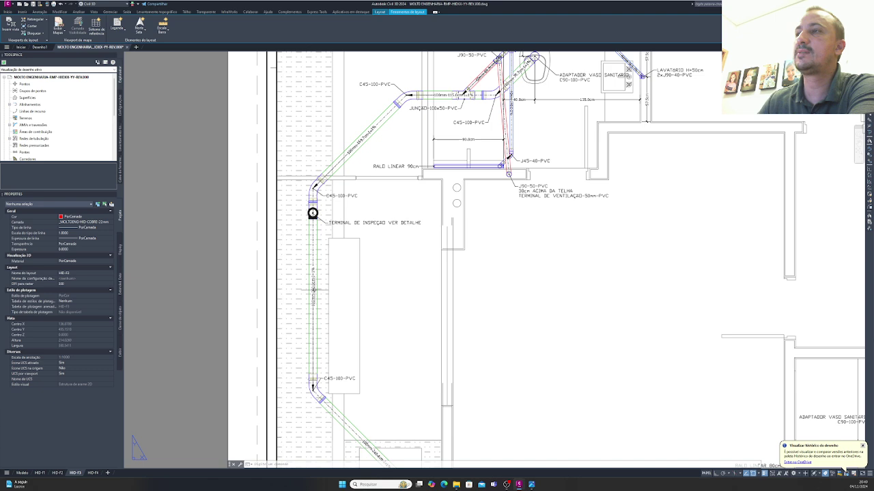
pyautogui.moveTo(401, 368)
pyautogui.mouseDown(button='middle')
pyautogui.moveTo(380, 370)
pyautogui.moveTo(353, 197)
pyautogui.mouseUp(button='middle')
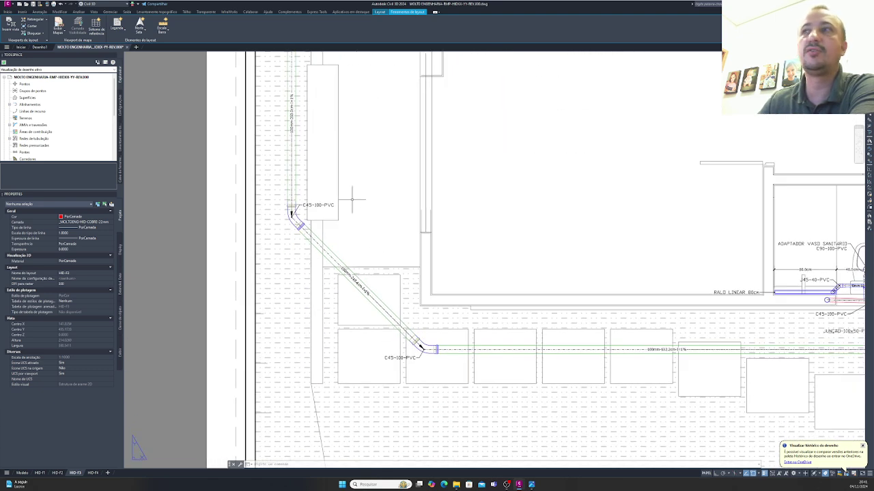
# Step: Follow the 100 mm collector line along the paving slabs between the corner bends and the lower bathroom's junction and inspection terminal
pyautogui.moveTo(455, 356); pyautogui.dragTo(373, 297, button='middle')
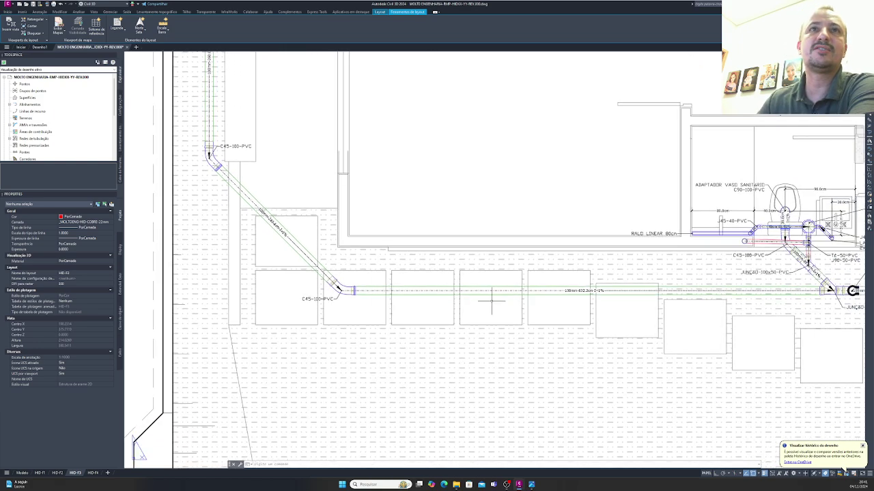
pyautogui.moveTo(621, 297); pyautogui.dragTo(367, 267, button='middle')
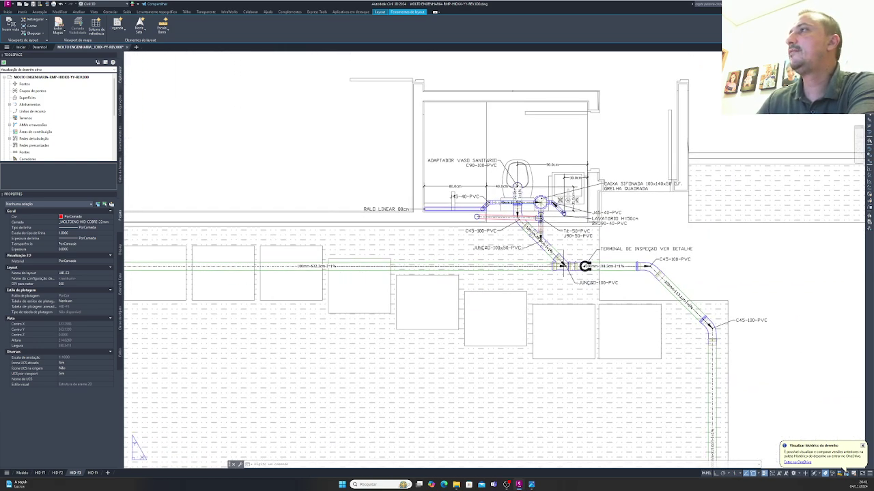
pyautogui.moveTo(570, 264); pyautogui.dragTo(449, 276, button='middle')
pyautogui.scroll(-2, 419, 229)
pyautogui.moveTo(351, 248); pyautogui.dragTo(464, 278, button='middle')
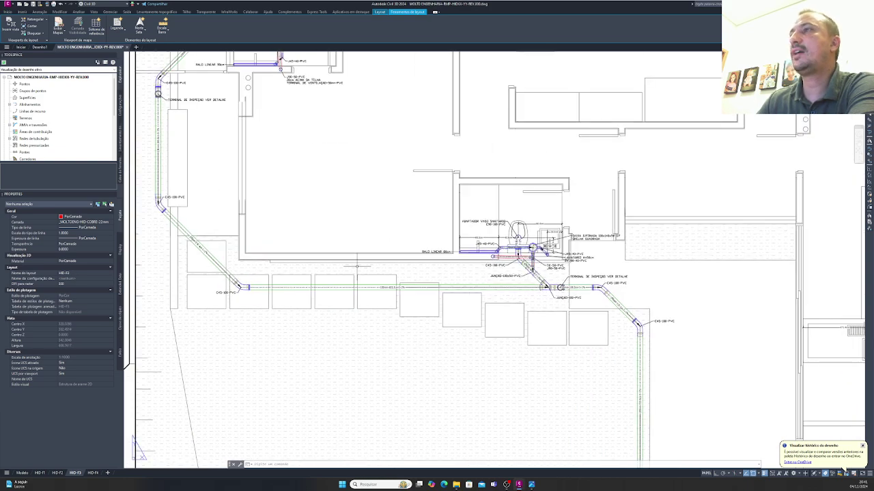
pyautogui.moveTo(373, 248); pyautogui.dragTo(465, 325, button='middle')
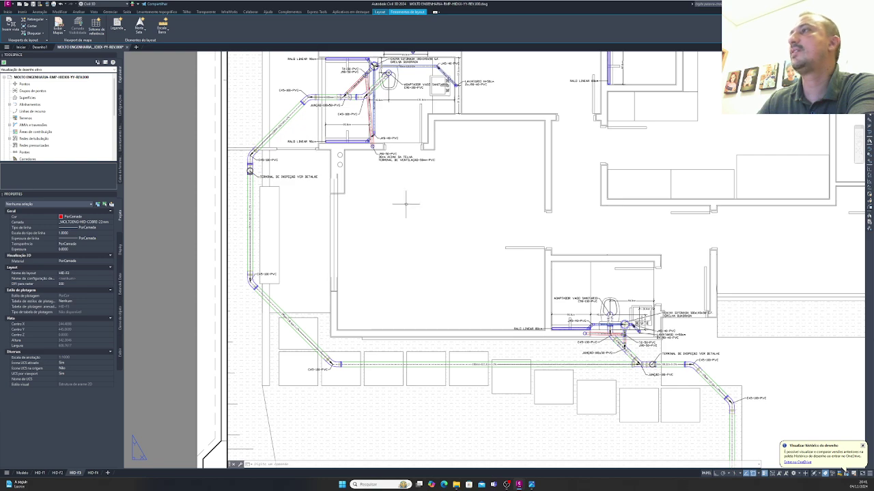
# Step: Review the collector loop around the whole house and examine the garage-side bathroom's branch to the 100 mm junction
pyautogui.scroll(-5, 622, 340)
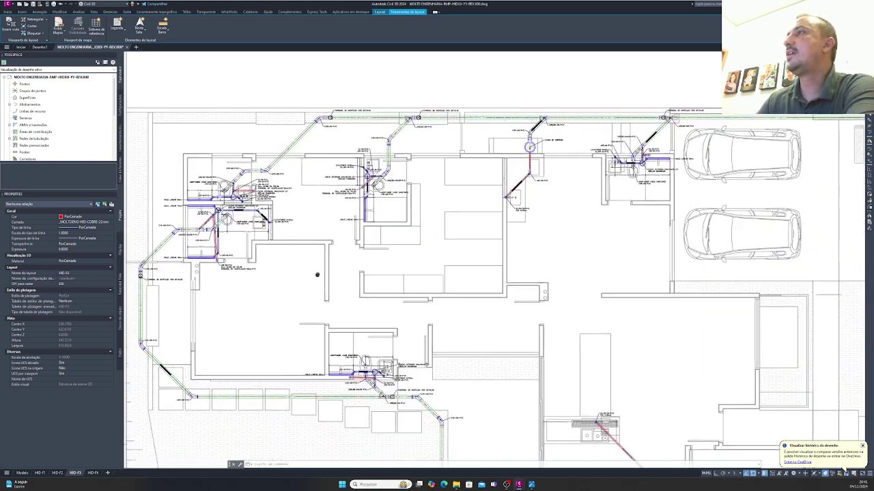
pyautogui.scroll(2, 304, 252)
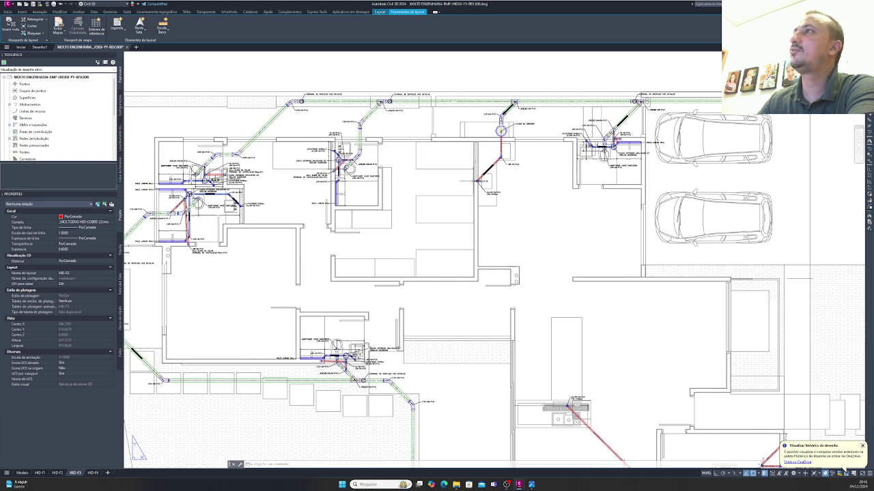
pyautogui.scroll(-4, 533, 152)
pyautogui.scroll(2, 477, 212)
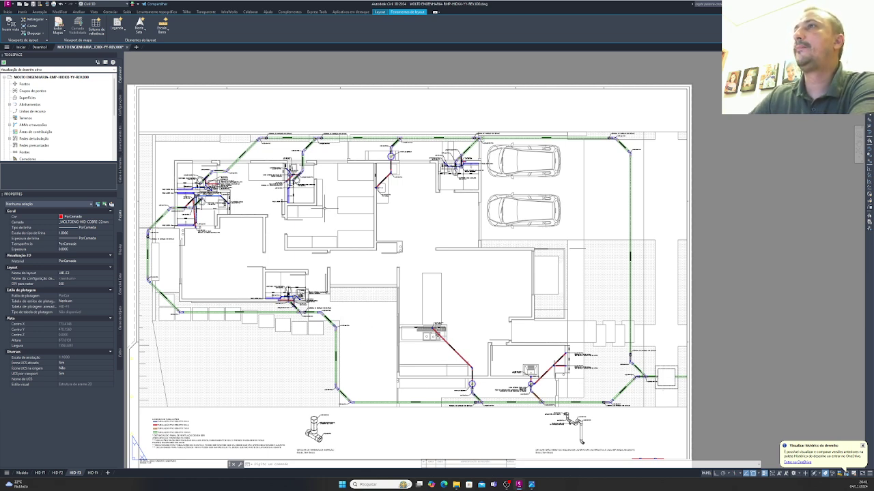
pyautogui.scroll(5, 445, 152)
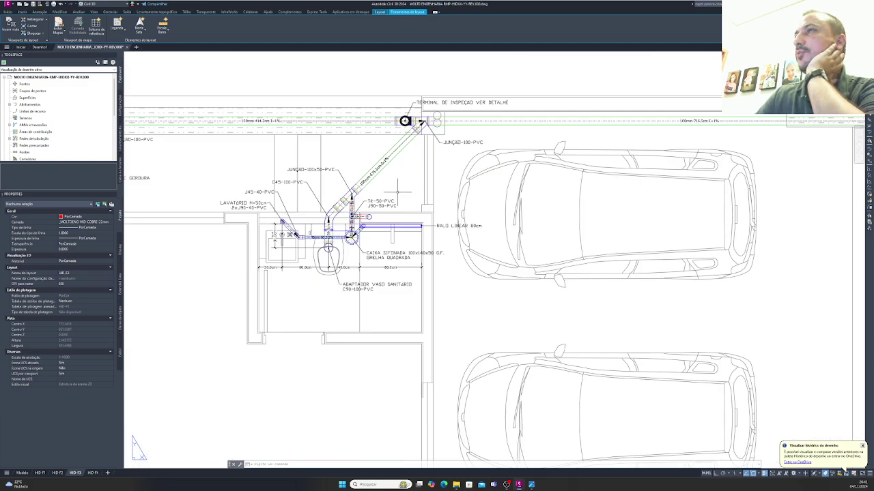
pyautogui.moveTo(410, 238); pyautogui.dragTo(403, 294, button='middle')
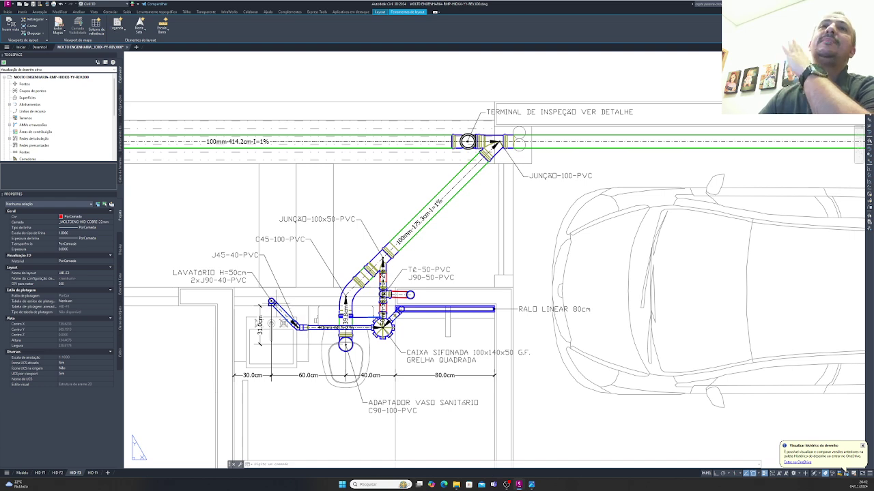
# Step: Trace the upper collector line from the garage-side bathroom past the grease box back to the adjoining bathrooms and the house corner
pyautogui.scroll(-4, 291, 301)
pyautogui.moveTo(337, 324); pyautogui.dragTo(655, 298, button='middle')
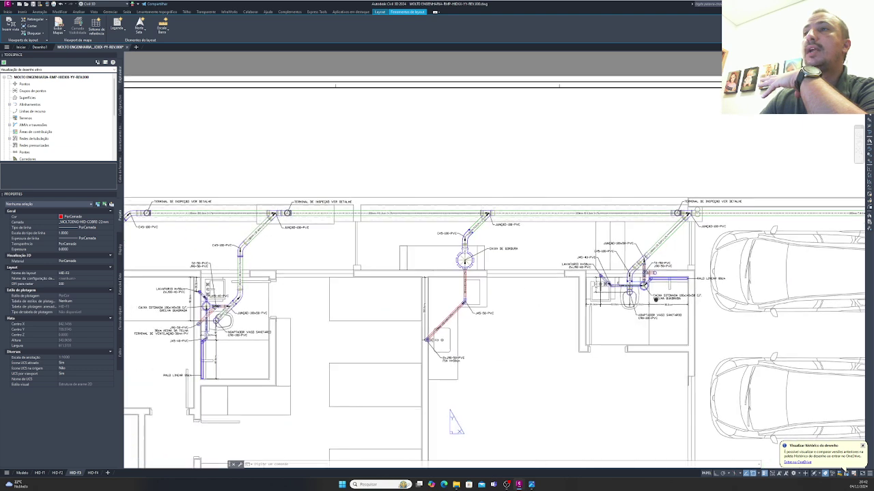
pyautogui.moveTo(320, 296); pyautogui.dragTo(430, 250, button='middle')
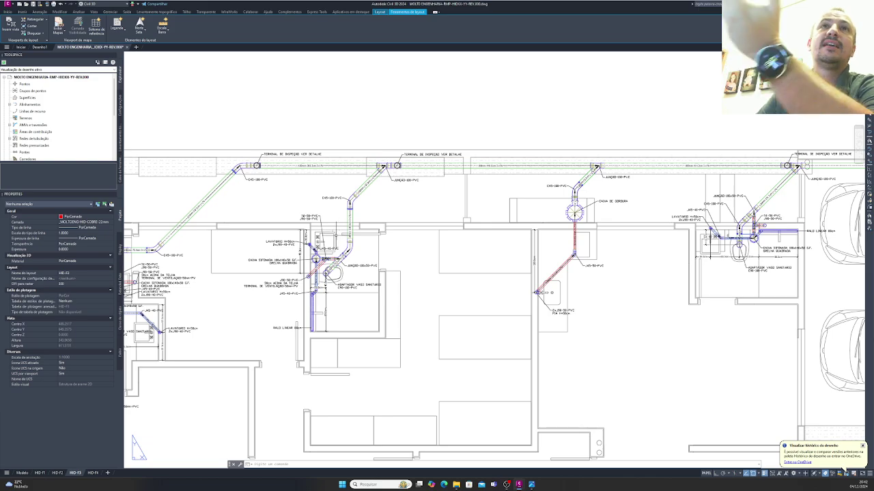
pyautogui.moveTo(334, 235)
pyautogui.mouseDown(button='middle')
pyautogui.moveTo(404, 190)
pyautogui.moveTo(617, 159)
pyautogui.moveTo(617, 144)
pyautogui.mouseUp(button='middle')
pyautogui.moveTo(332, 311); pyautogui.dragTo(357, 222, button='middle')
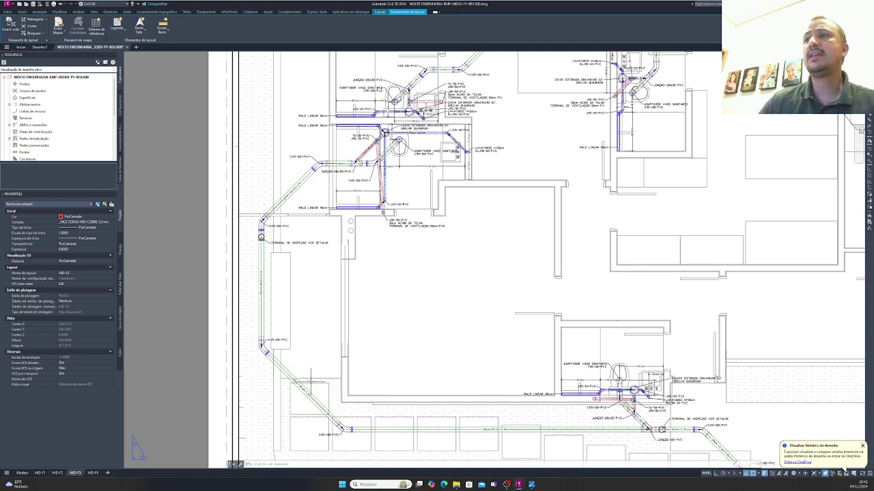
# Step: Examine the inspection terminal detail with its CAP-100-PVC, 100 mm extension and Tê-100-PVC beside the collector's lower bends
pyautogui.scroll(-5, 318, 377)
pyautogui.moveTo(574, 478); pyautogui.dragTo(382, 282, button='middle')
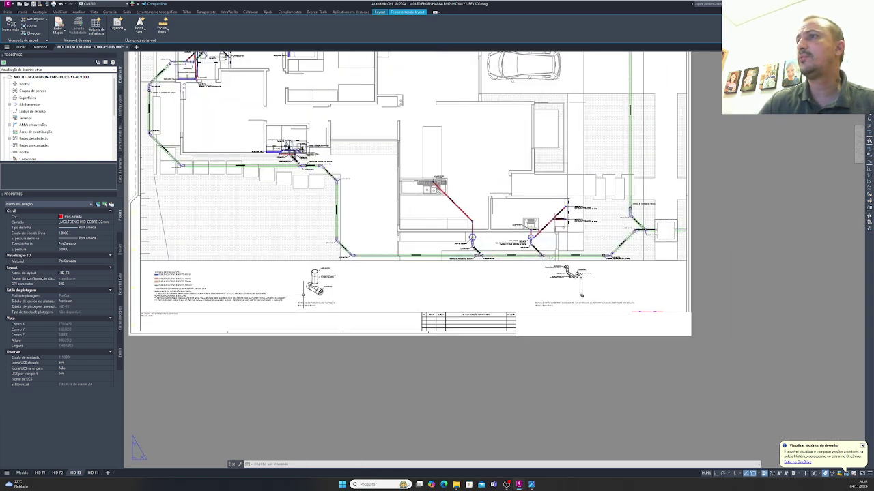
pyautogui.scroll(8, 314, 287)
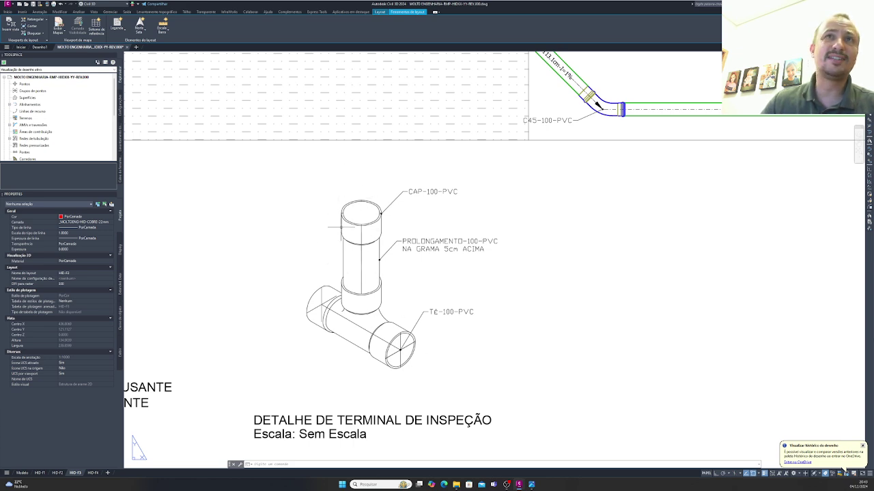
pyautogui.scroll(-5, 432, 377)
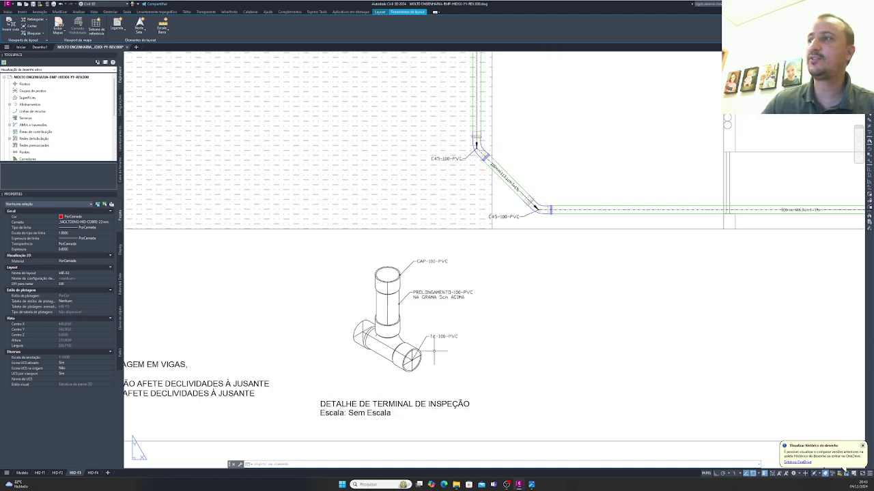
pyautogui.scroll(5, 624, 336)
pyautogui.scroll(2, 381, 348)
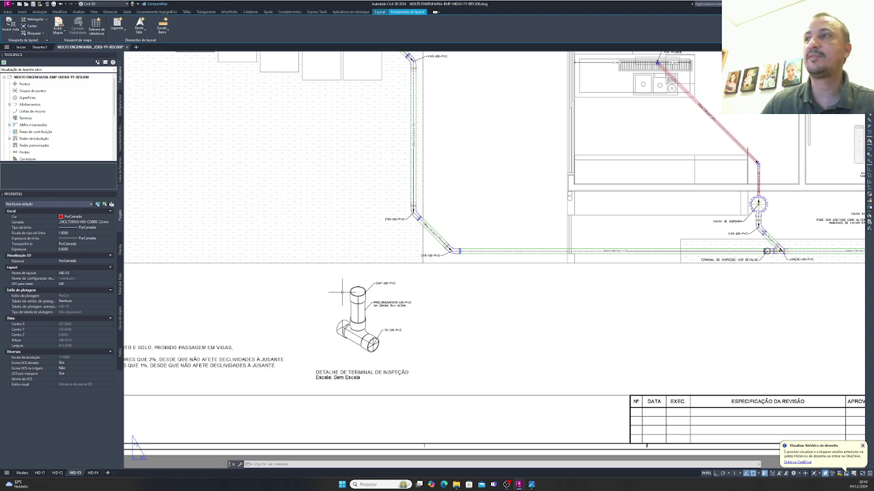
pyautogui.moveTo(358, 290); pyautogui.dragTo(412, 304, button='middle')
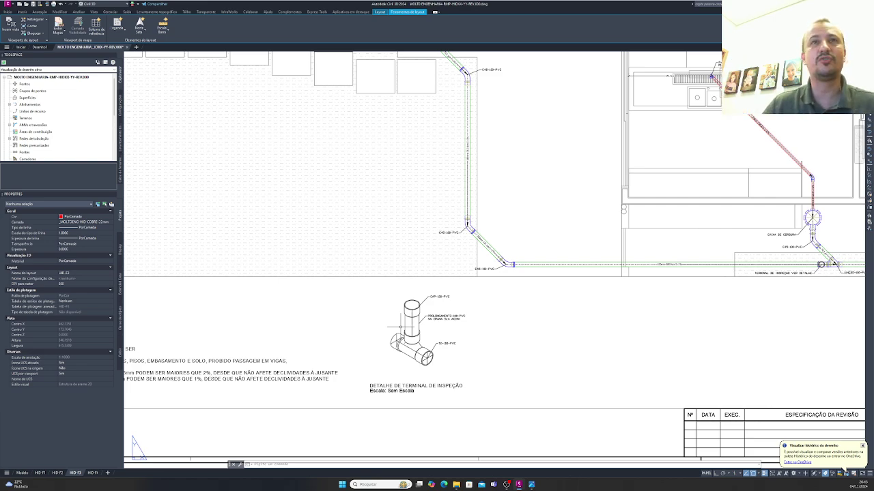
# Step: View the HID-F4 layout, return to HID-F3 and review the collector around the lower bathroom and the whole house
pyautogui.click(92, 473)
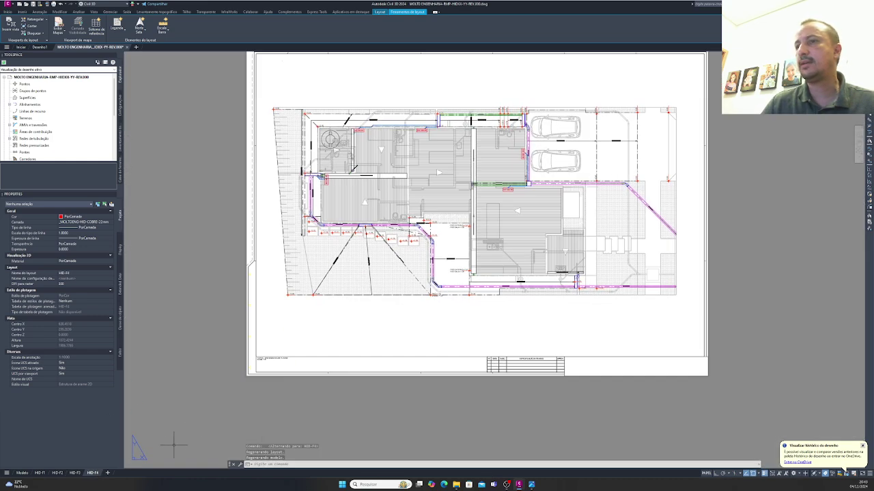
pyautogui.click(75, 473)
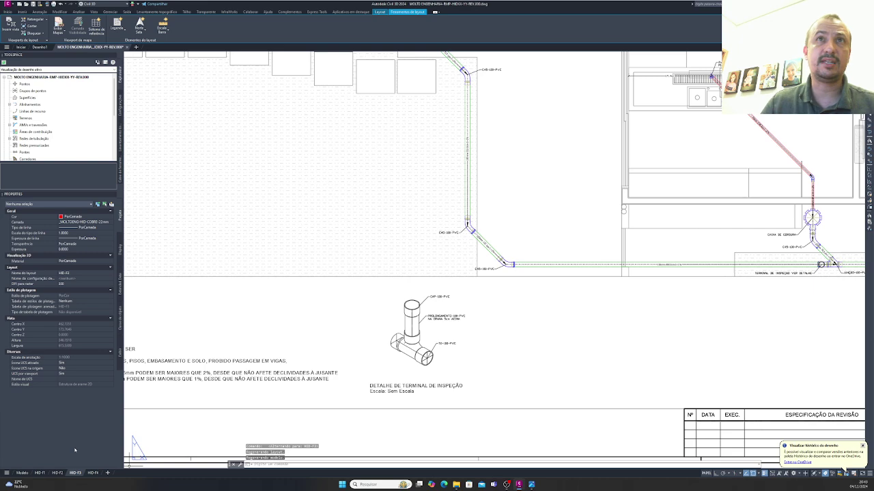
pyautogui.moveTo(386, 303); pyautogui.dragTo(444, 376, button='middle')
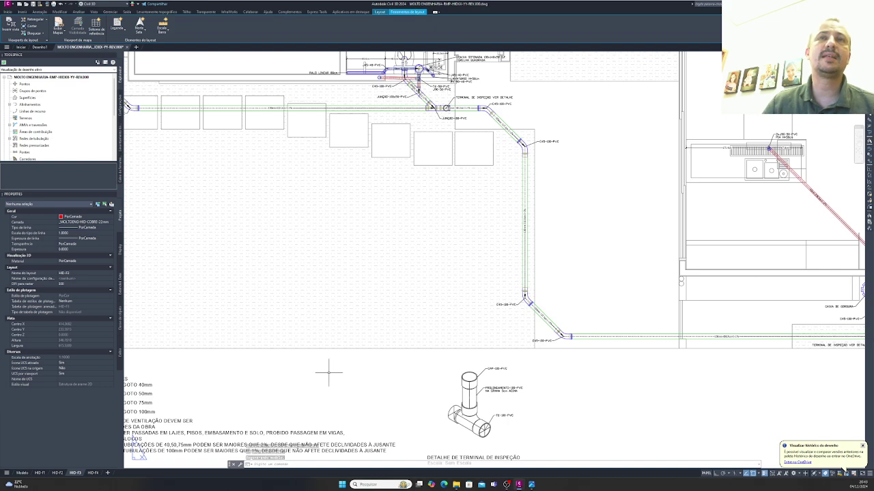
pyautogui.moveTo(351, 278); pyautogui.dragTo(373, 391, button='middle')
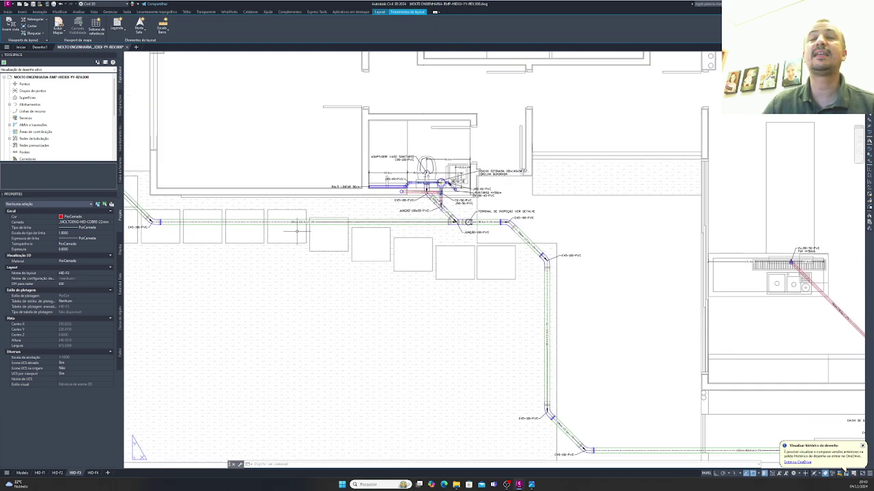
pyautogui.moveTo(429, 256); pyautogui.dragTo(417, 266, button='middle')
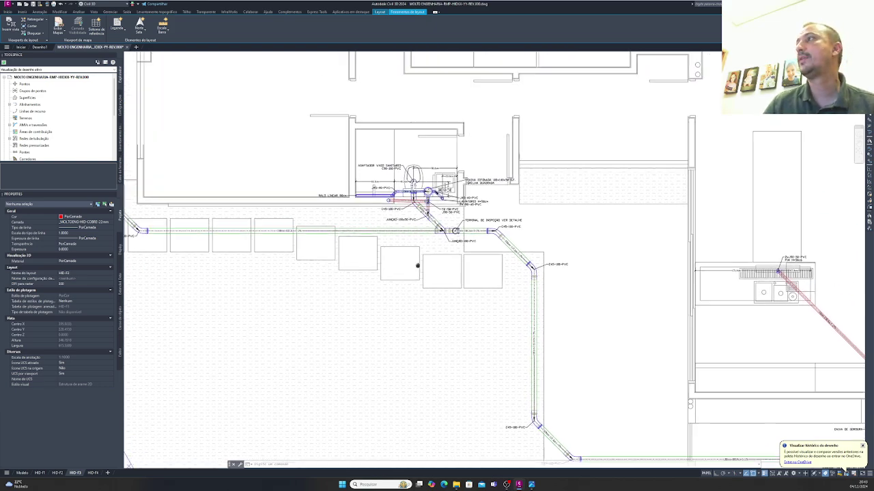
pyautogui.scroll(-5, 266, 275)
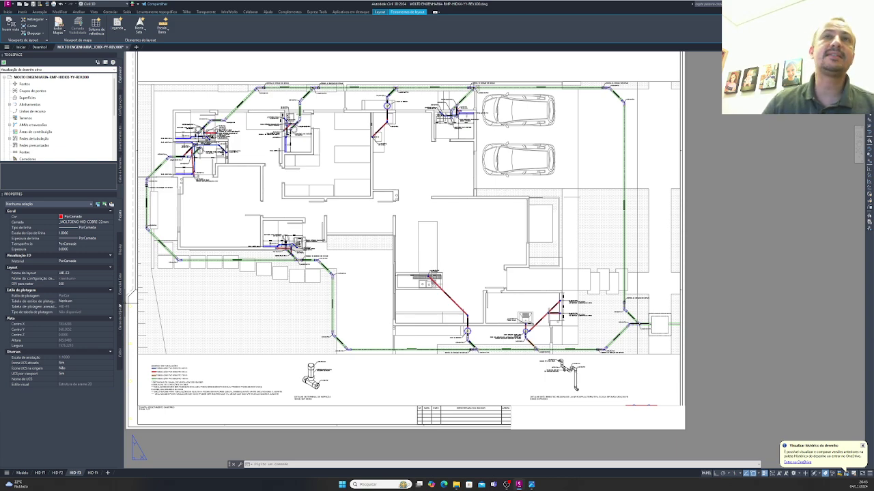
# Step: Examine the sink's 50 mm branch to the grease box, its 100 mm outlet and its place within the collector loop
pyautogui.scroll(6, 396, 96)
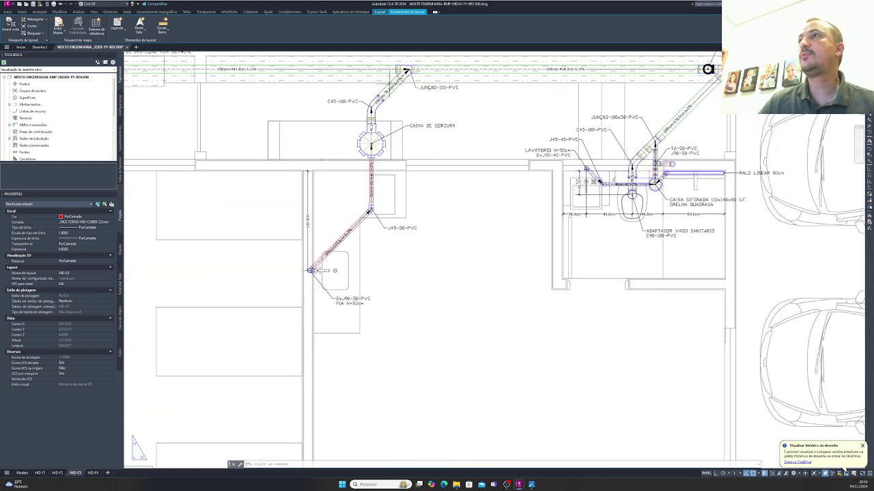
pyautogui.scroll(2, 369, 109)
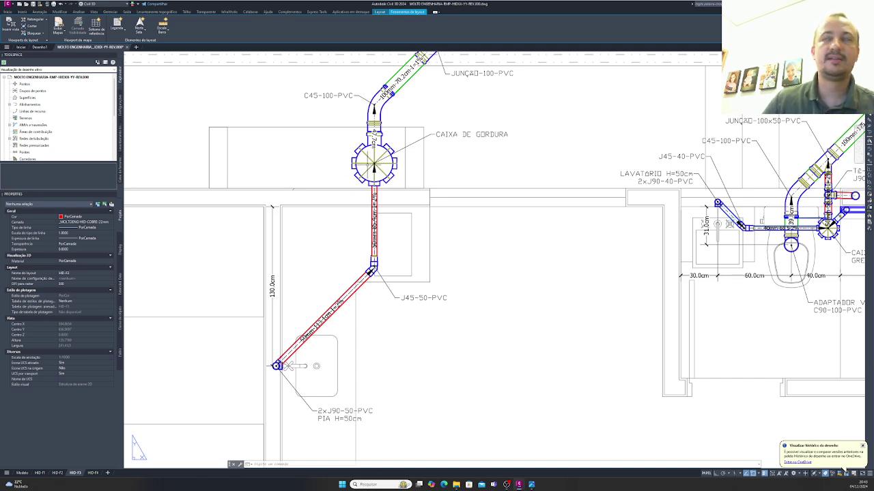
pyautogui.scroll(-5, 372, 167)
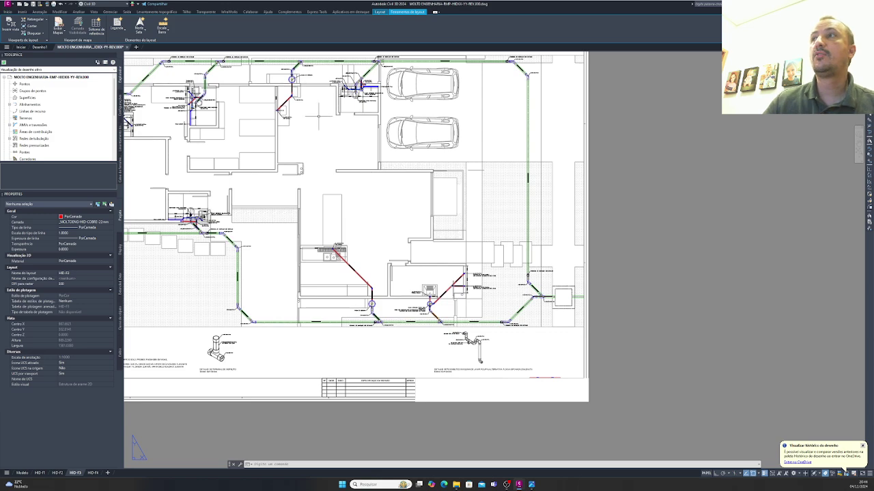
pyautogui.moveTo(297, 176); pyautogui.dragTo(302, 259, button='middle')
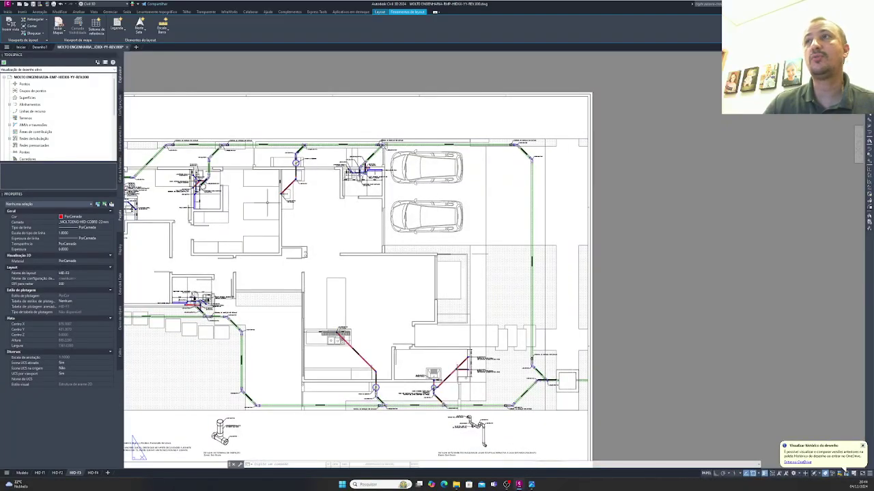
# Step: Inspect the sink's 2xJ90-50-PVC connection and J45-50-PVC bend, together with the wall beside it
pyautogui.scroll(5, 298, 152)
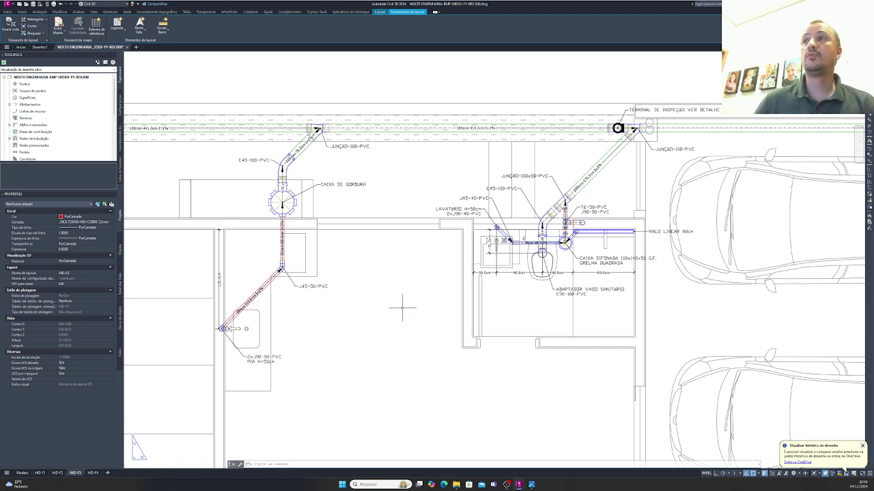
pyautogui.scroll(-1, 369, 289)
pyautogui.moveTo(346, 301); pyautogui.dragTo(351, 242, button='middle')
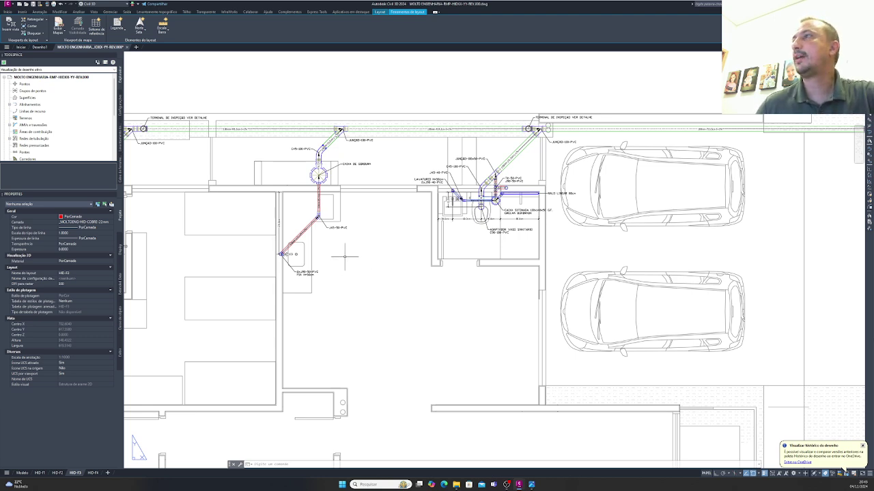
pyautogui.scroll(4, 282, 253)
pyautogui.moveTo(273, 249); pyautogui.dragTo(239, 384, button='middle')
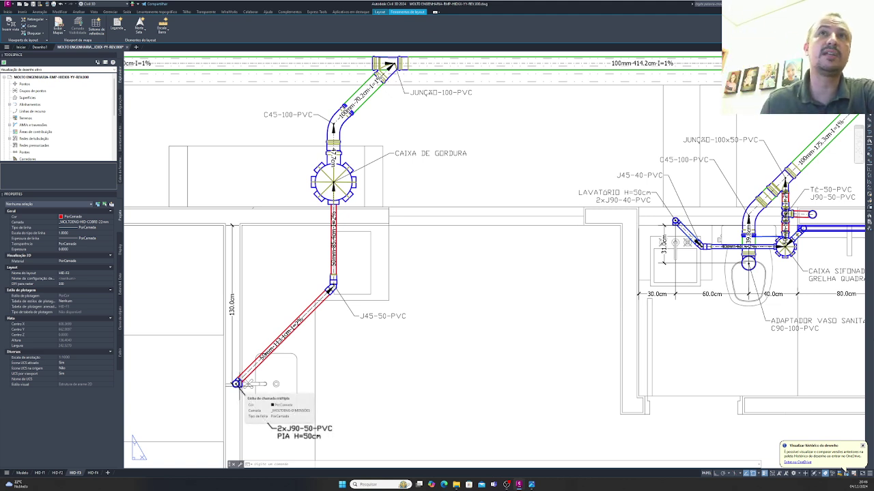
pyautogui.moveTo(199, 330); pyautogui.dragTo(399, 346, button='middle')
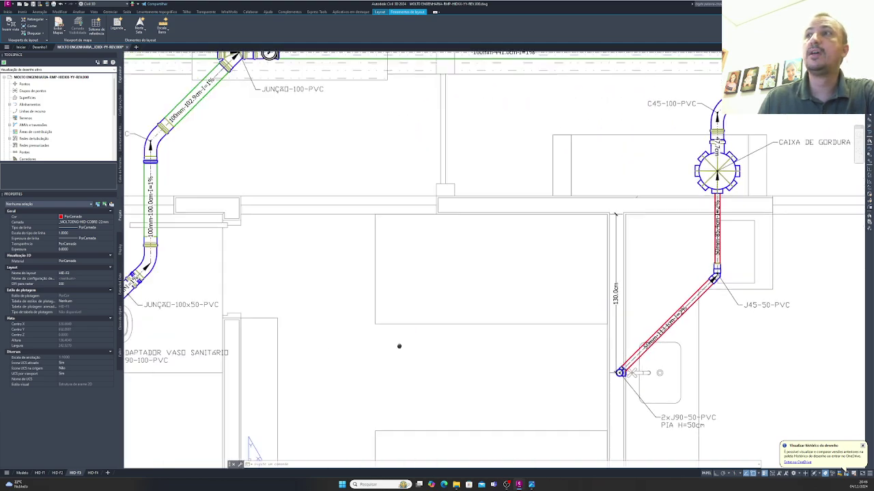
# Step: Examine the upper middle bathroom's washbasin branch through the J45-40-PVC bend to the siphon box and its 100x50 junction
pyautogui.scroll(-3, 399, 346)
pyautogui.scroll(6, 276, 249)
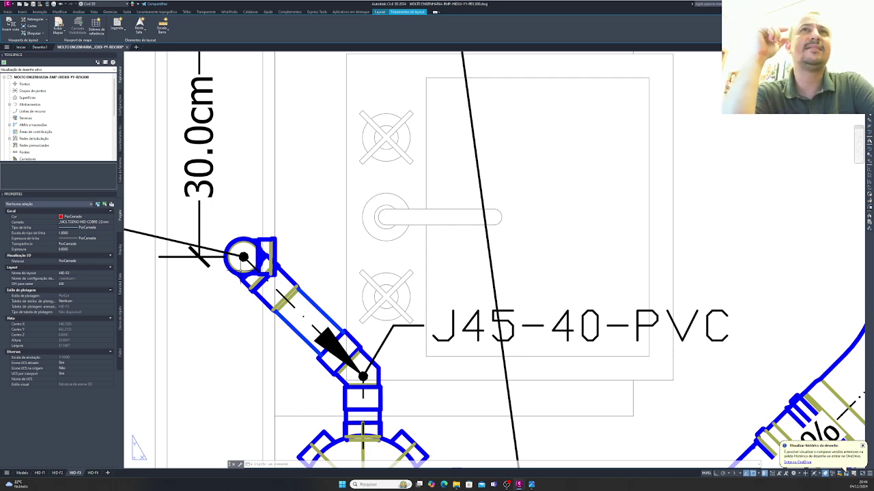
pyautogui.scroll(-2, 250, 304)
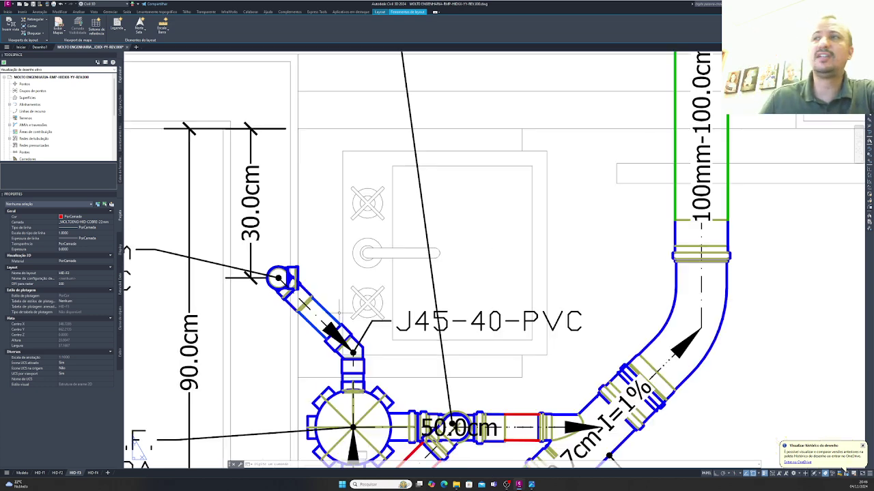
pyautogui.moveTo(328, 236); pyautogui.dragTo(322, 230, button='middle')
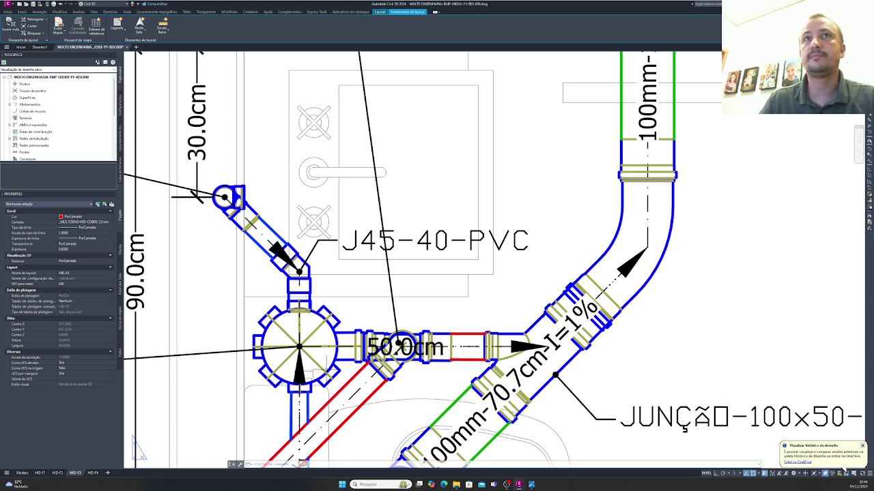
pyautogui.scroll(-1, 306, 340)
pyautogui.scroll(-4, 478, 321)
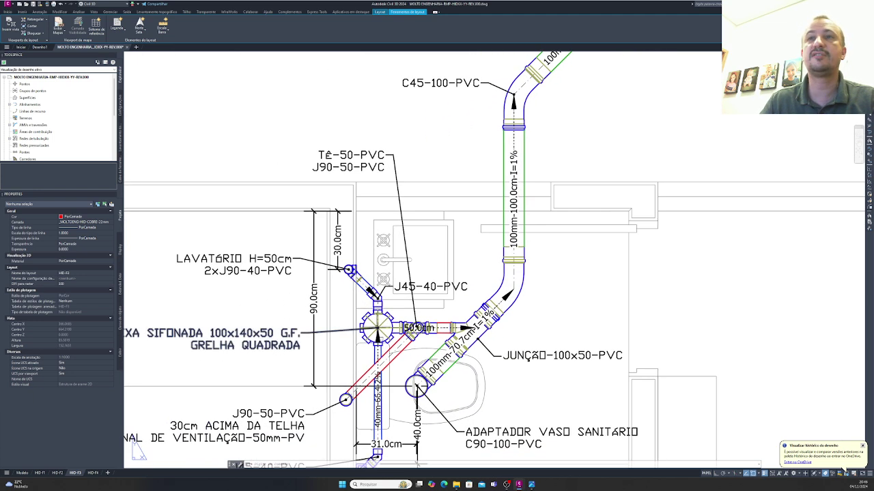
# Step: Examine the upper sink's 50 mm branch through the J45-50-PVC bend to the grease box, alongside the neighbouring bathroom and collector
pyautogui.scroll(2, 541, 290)
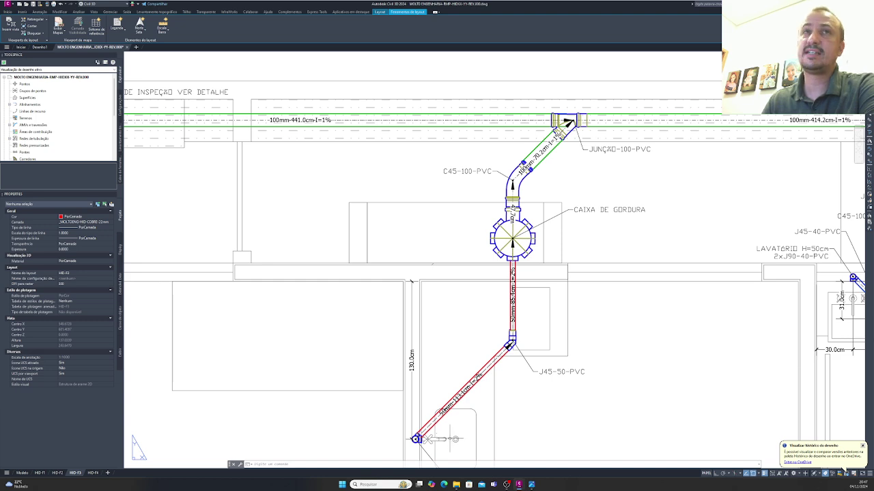
pyautogui.moveTo(491, 431); pyautogui.dragTo(326, 353, button='middle')
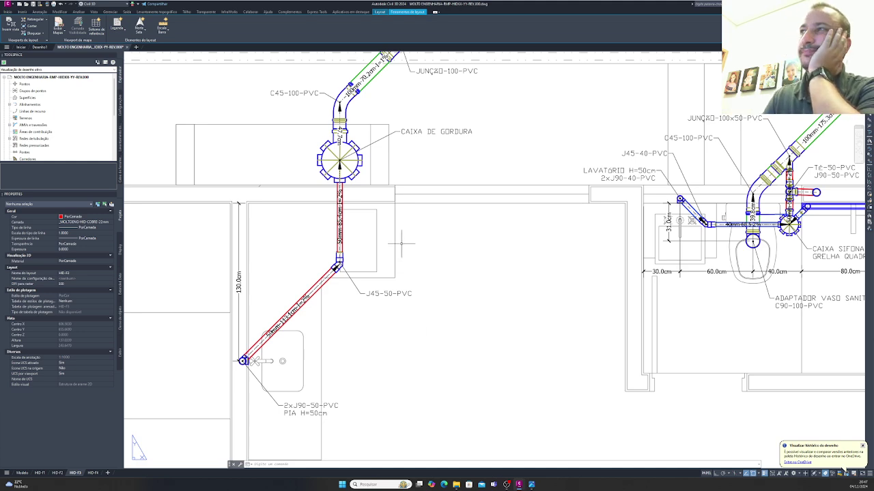
pyautogui.scroll(-4, 398, 247)
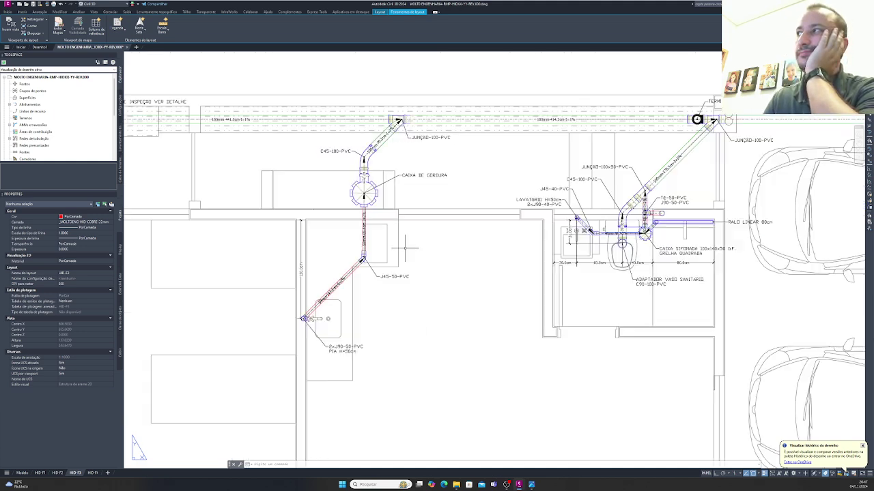
pyautogui.scroll(-3, 322, 204)
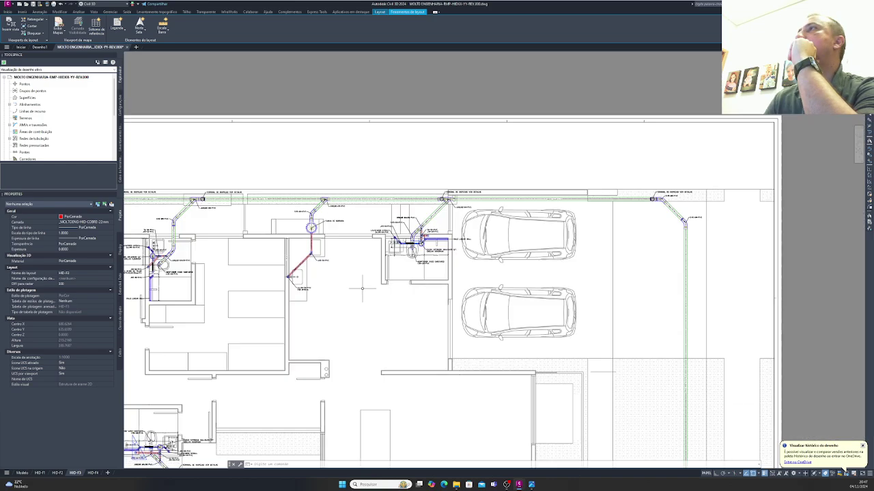
# Step: Trace the kitchen sink's 50 mm branch from its 2xJ90-50-PVC connection to the grease box and lower 100 mm collector
pyautogui.moveTo(357, 279)
pyautogui.mouseDown(button='middle')
pyautogui.moveTo(357, 160)
pyautogui.moveTo(341, 185)
pyautogui.mouseUp(button='middle')
pyautogui.scroll(4, 385, 258)
pyautogui.scroll(3, 386, 258)
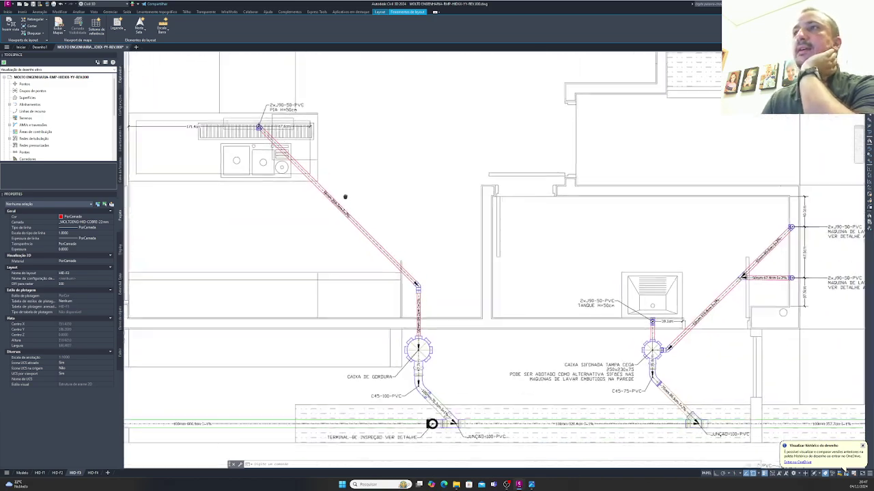
pyautogui.scroll(5, 334, 175)
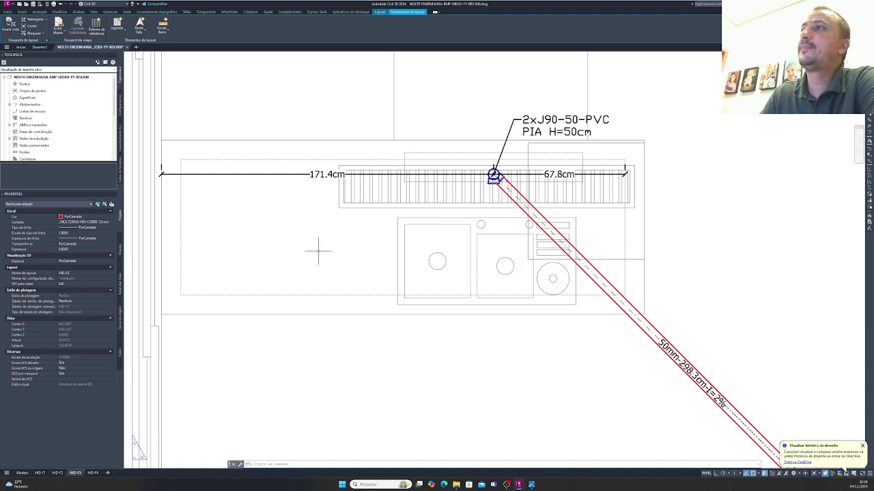
pyautogui.scroll(-5, 288, 248)
pyautogui.scroll(4, 289, 247)
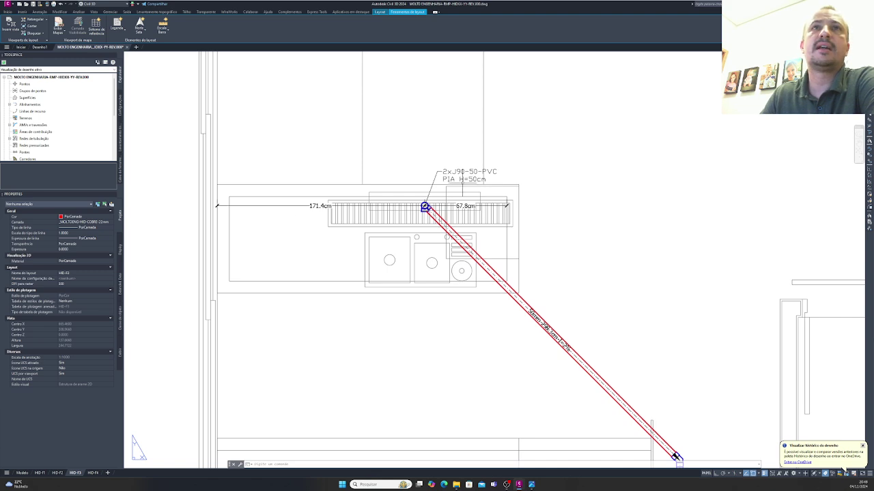
pyautogui.scroll(-2, 437, 202)
pyautogui.moveTo(513, 273); pyautogui.dragTo(392, 158, button='middle')
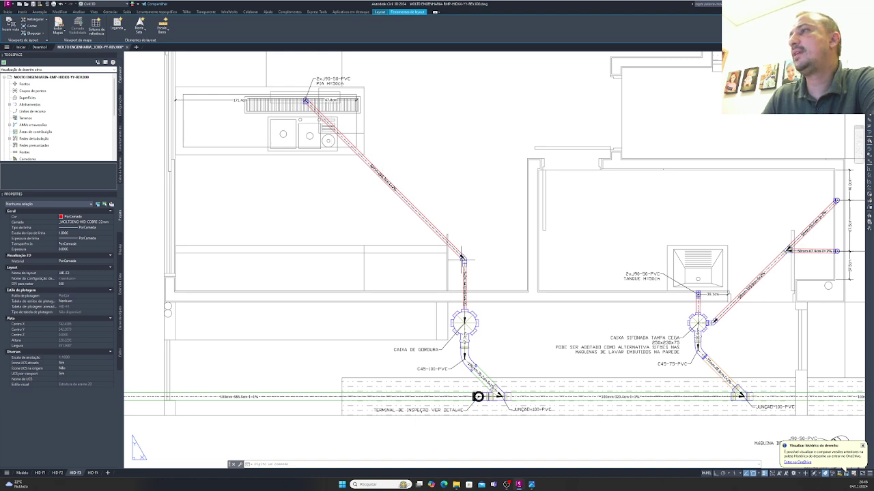
pyautogui.moveTo(472, 325); pyautogui.dragTo(457, 294, button='middle')
pyautogui.moveTo(360, 386); pyautogui.dragTo(307, 371, button='middle')
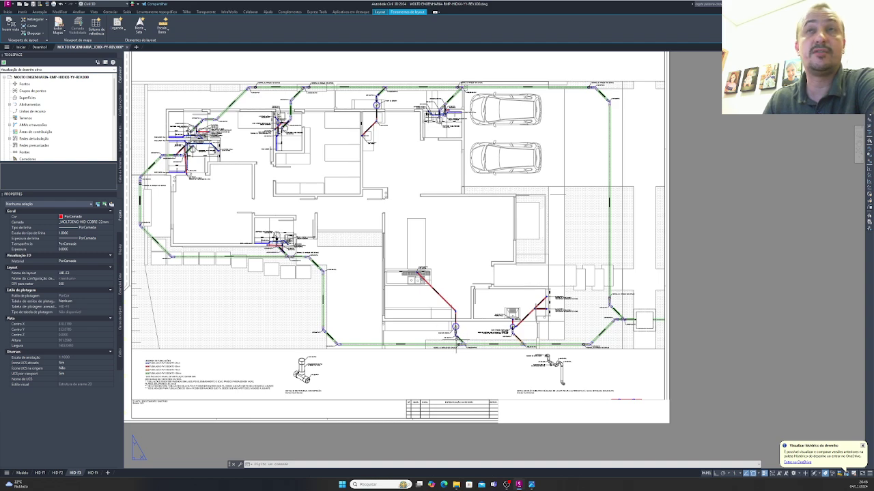
# Step: Examine the laundry tank and washing machine branches to the 250x230x75 siphon box and its 75 mm outlet to the collector
pyautogui.scroll(5, 455, 337)
pyautogui.scroll(2, 331, 254)
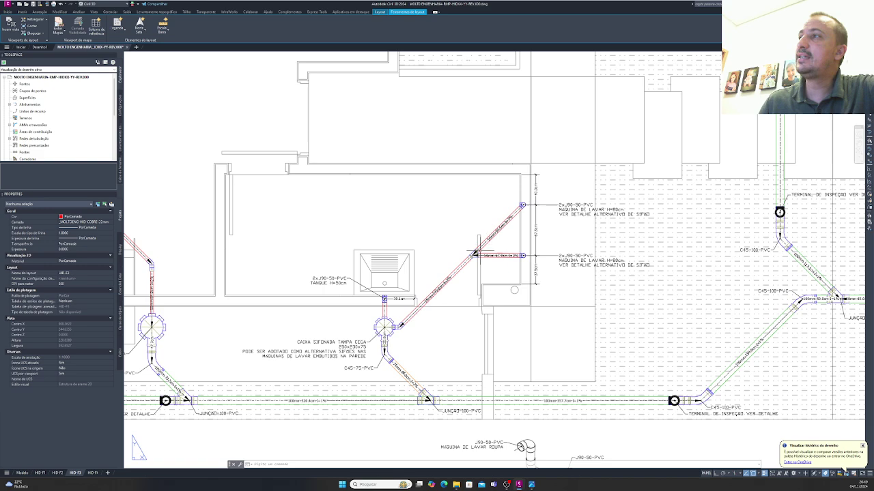
pyautogui.scroll(2, 372, 341)
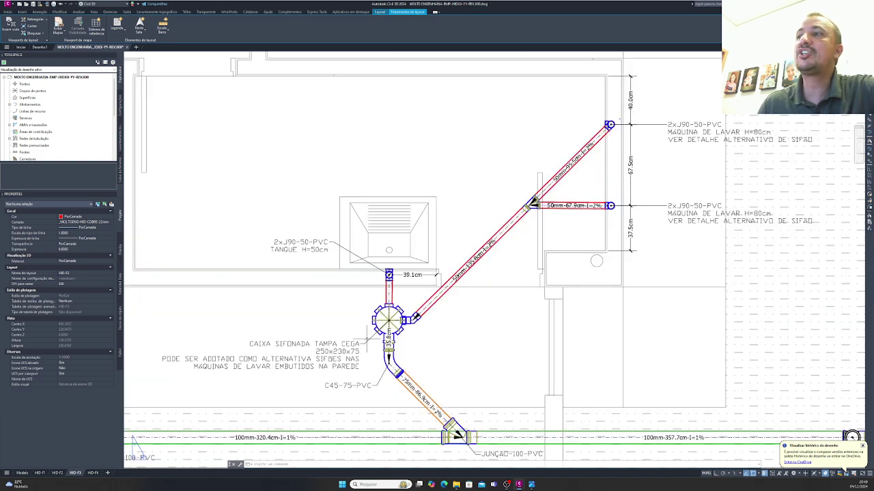
pyautogui.moveTo(367, 339); pyautogui.dragTo(443, 335, button='middle')
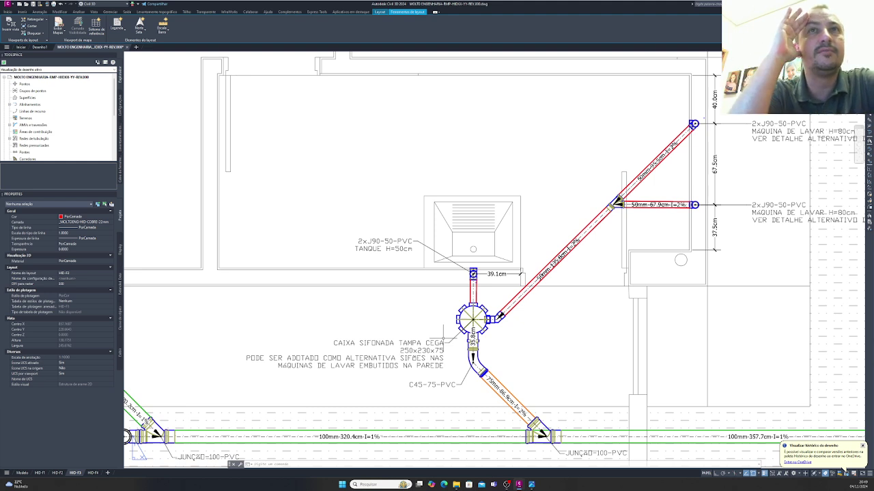
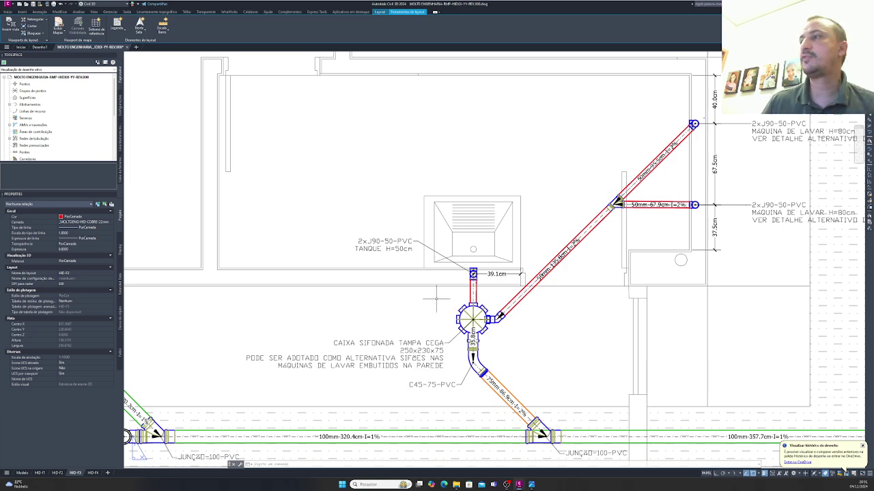
pyautogui.scroll(-3, 437, 301)
pyautogui.moveTo(452, 311); pyautogui.dragTo(409, 311, button='middle')
pyautogui.scroll(3, 477, 328)
pyautogui.moveTo(449, 105); pyautogui.dragTo(429, 197, button='middle')
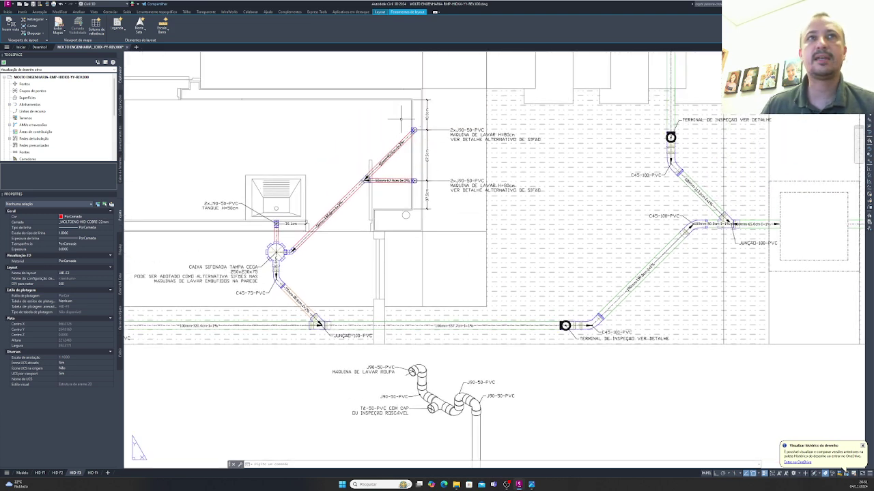
# Step: Inspect the alternative washing machine trap detail with its J90-50-PVC bends and capped Tê-50-PVC inspection tee
pyautogui.moveTo(469, 280); pyautogui.dragTo(468, 223, button='middle')
pyautogui.scroll(2, 422, 339)
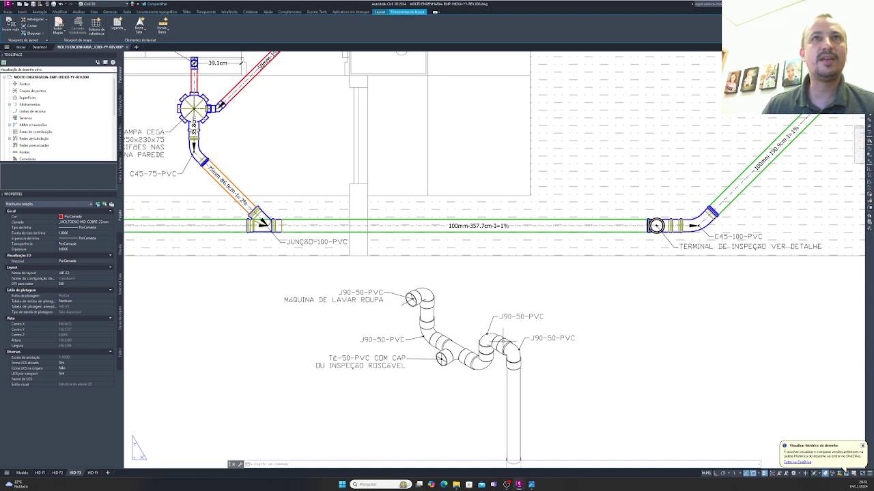
pyautogui.moveTo(509, 398)
pyautogui.mouseDown(button='middle')
pyautogui.moveTo(505, 347)
pyautogui.moveTo(508, 374)
pyautogui.mouseUp(button='middle')
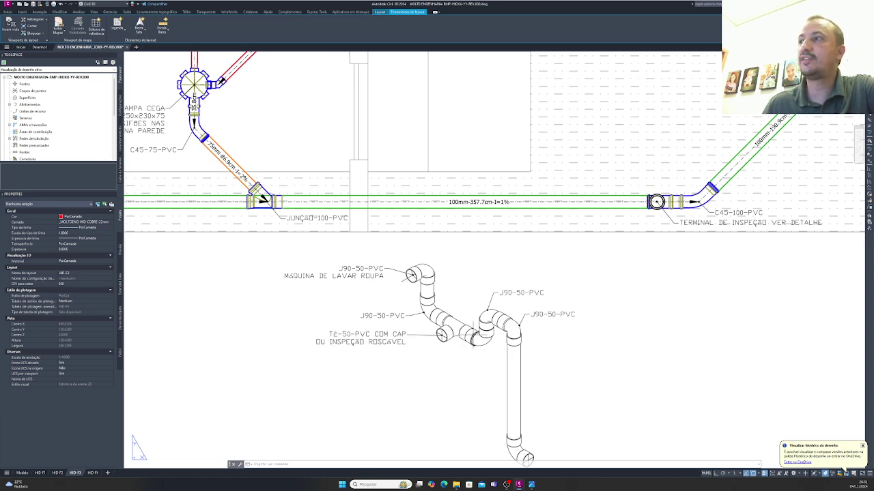
pyautogui.scroll(-2, 464, 338)
pyautogui.moveTo(460, 270); pyautogui.dragTo(450, 312, button='middle')
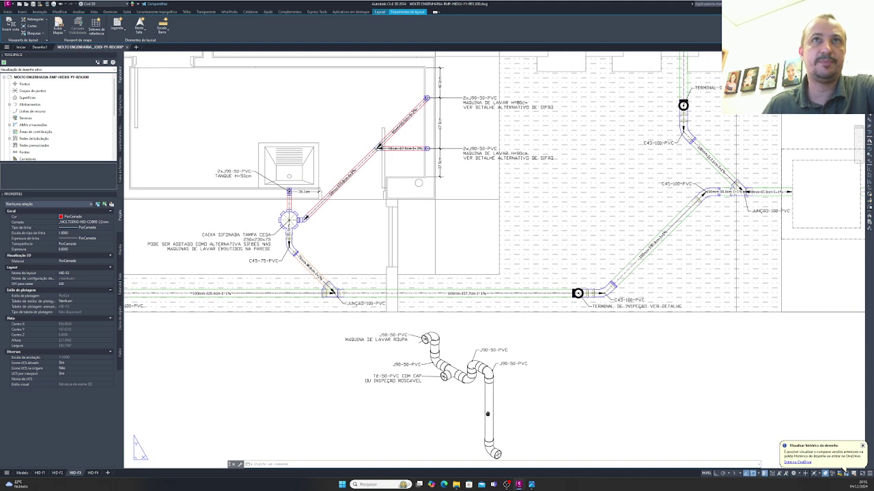
pyautogui.moveTo(487, 415); pyautogui.dragTo(491, 413, button='middle')
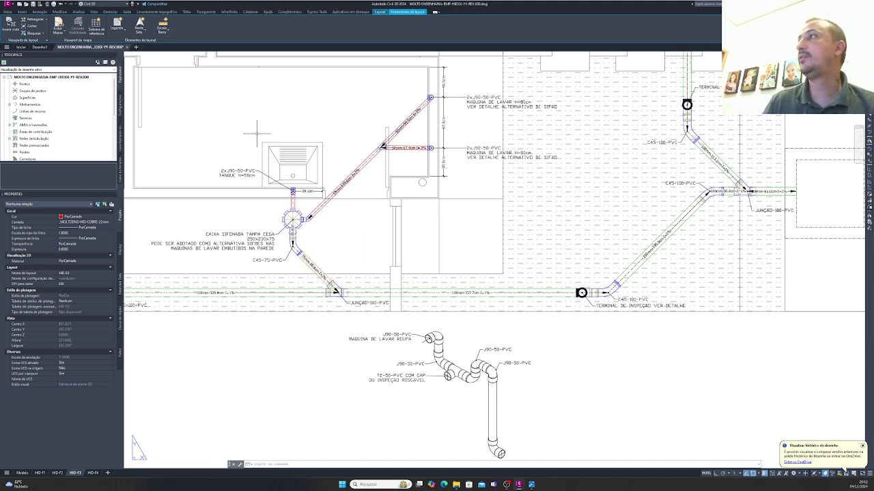
# Step: Follow the 100 mm collector past the garage through its C45-100-PVC bends to the final junction and outlet box
pyautogui.scroll(-5, 254, 129)
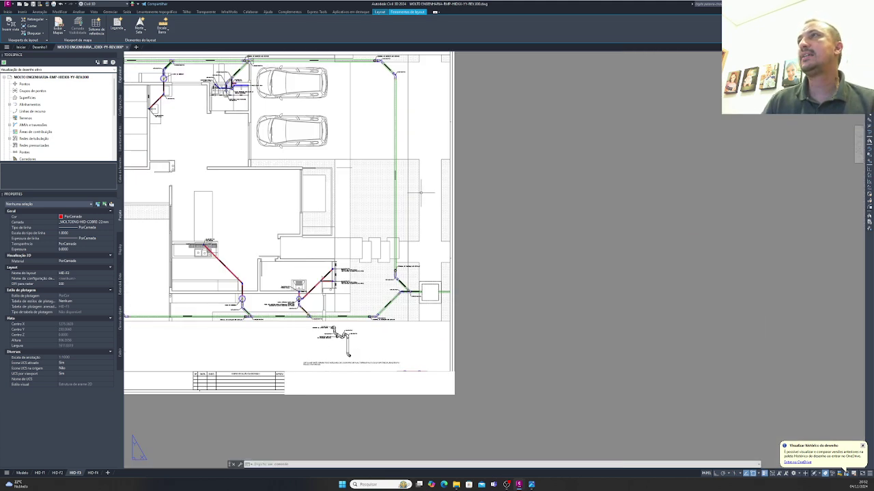
pyautogui.scroll(5, 395, 93)
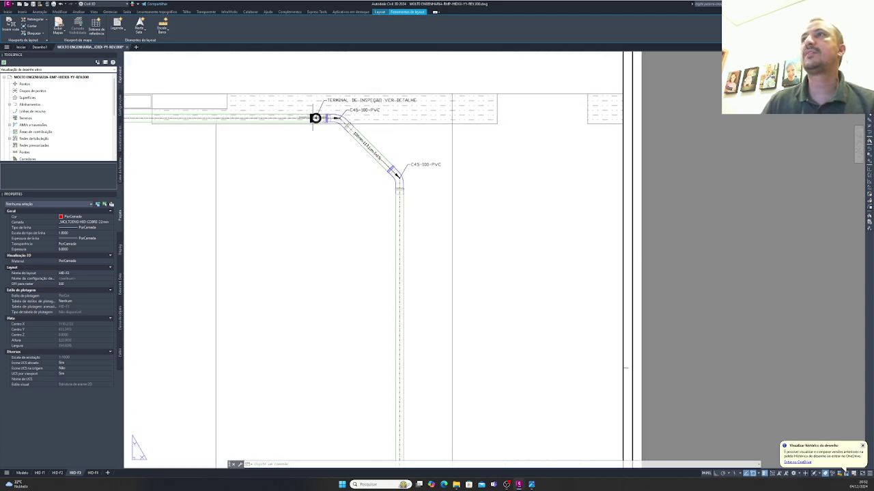
pyautogui.moveTo(404, 261); pyautogui.dragTo(409, 7, button='middle')
pyautogui.moveTo(363, 319); pyautogui.dragTo(273, 78, button='middle')
pyautogui.moveTo(288, 333); pyautogui.dragTo(308, 144, button='middle')
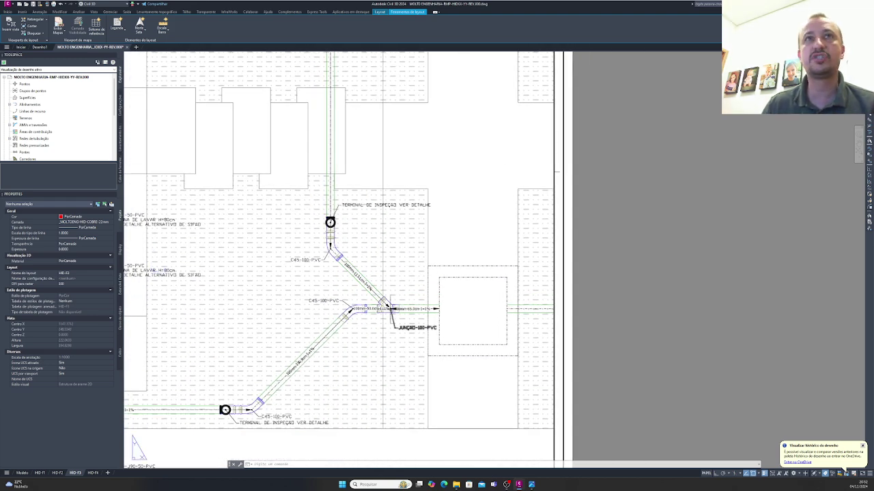
pyautogui.scroll(2, 454, 311)
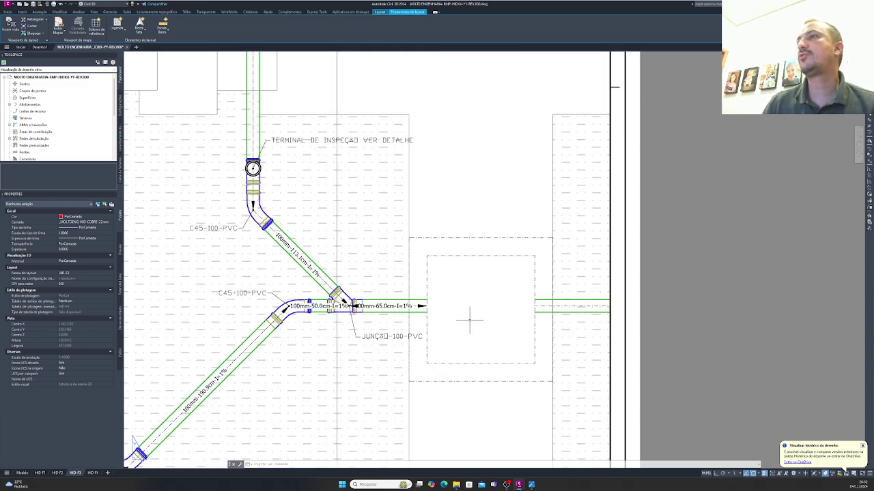
# Step: Review the complete collector loop around the house and its connection to the outlet box on the sanitary sewer plan
pyautogui.scroll(-4, 468, 316)
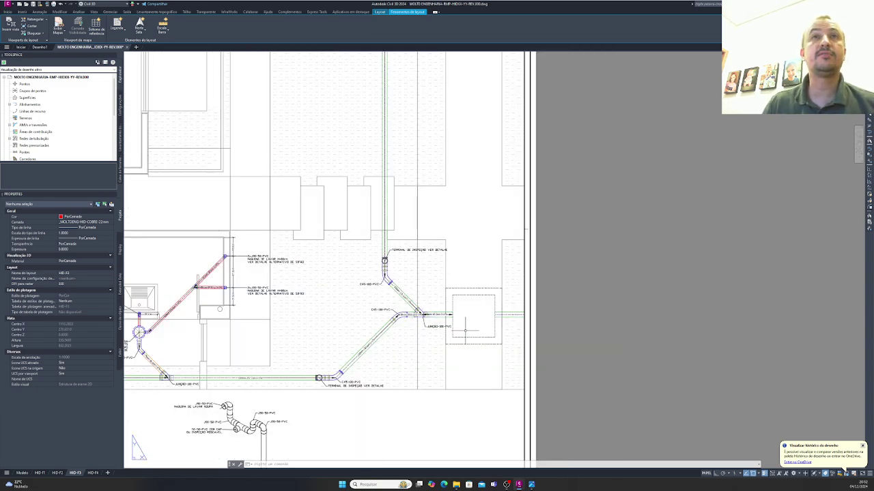
pyautogui.scroll(-5, 358, 310)
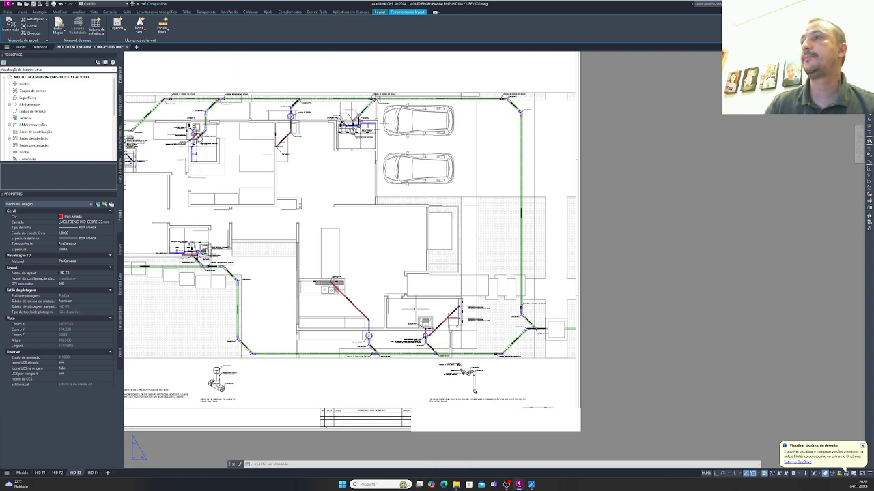
pyautogui.scroll(-1, 368, 285)
pyautogui.scroll(1, 439, 298)
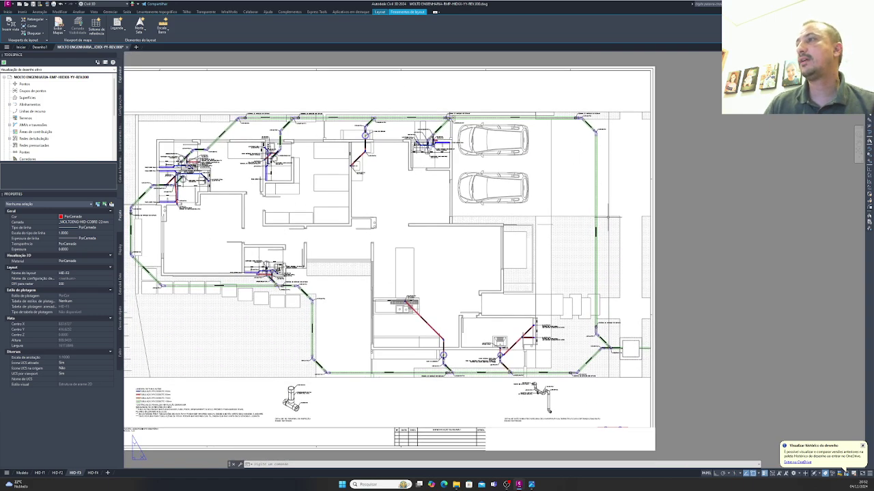
pyautogui.scroll(1, 451, 334)
pyautogui.scroll(-1, 464, 333)
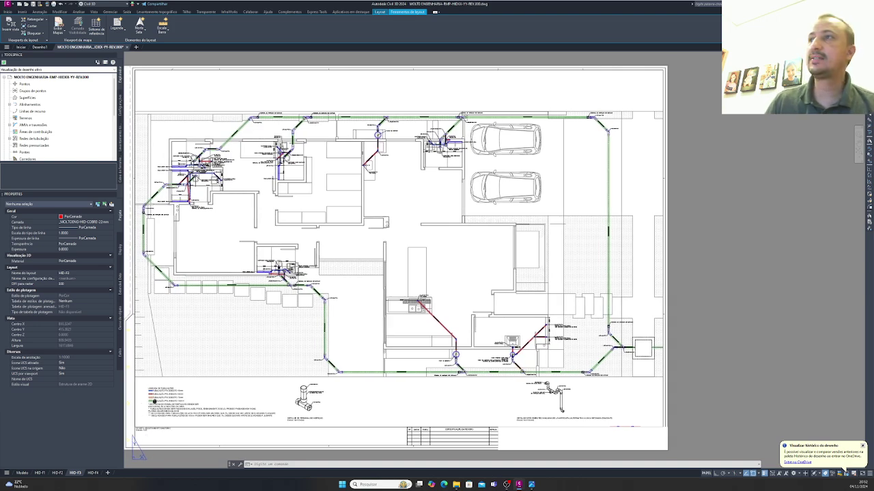
# Step: Read the piping legend for the 40, 50, 75 and 100 mm PVC sewer colours and the installation notes
pyautogui.moveTo(155, 401); pyautogui.dragTo(197, 363, button='middle')
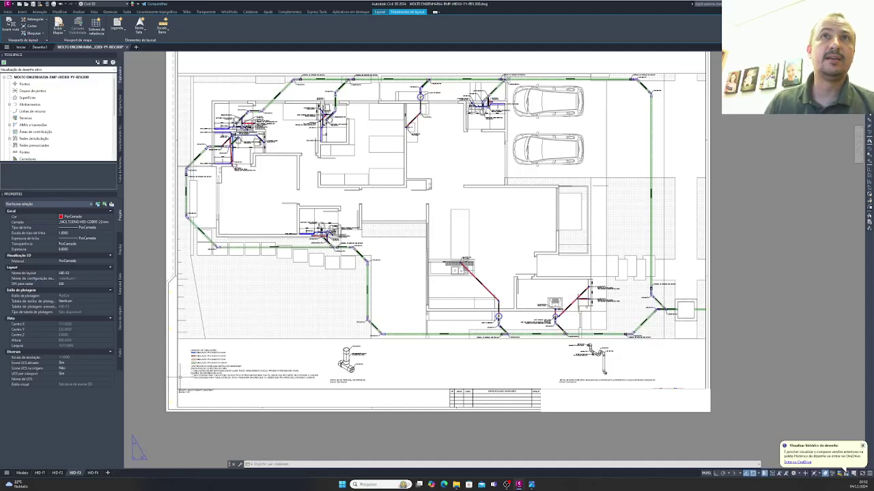
pyautogui.scroll(3, 185, 375)
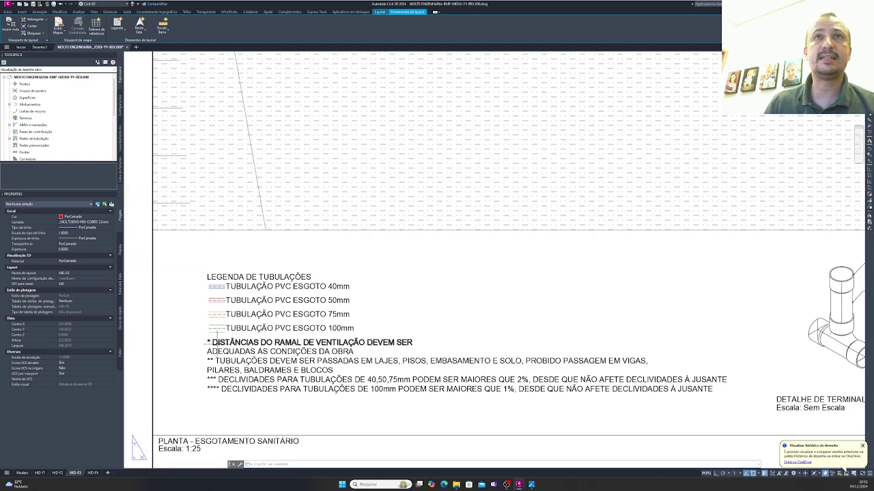
pyautogui.scroll(2, 211, 287)
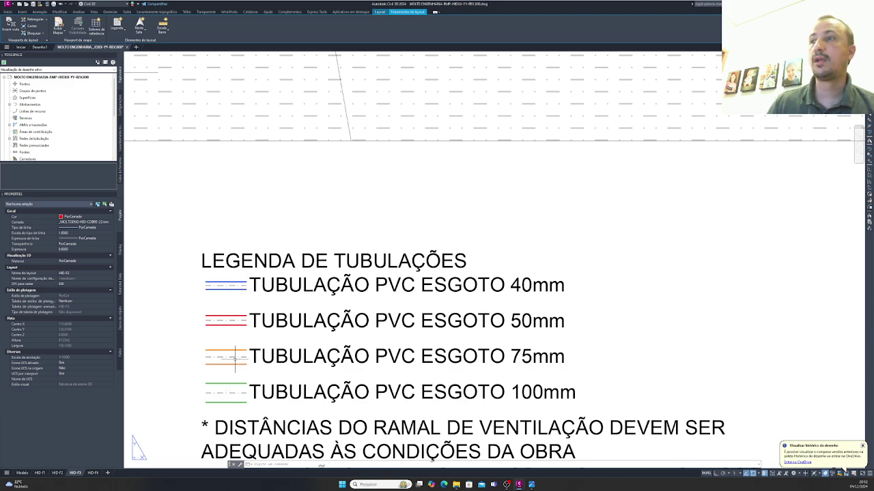
# Step: Examine the diameter, length and slope label on the diagonal collector pipe beside the lower C45-100-PVC bend
pyautogui.scroll(-5, 270, 280)
pyautogui.scroll(5, 239, 185)
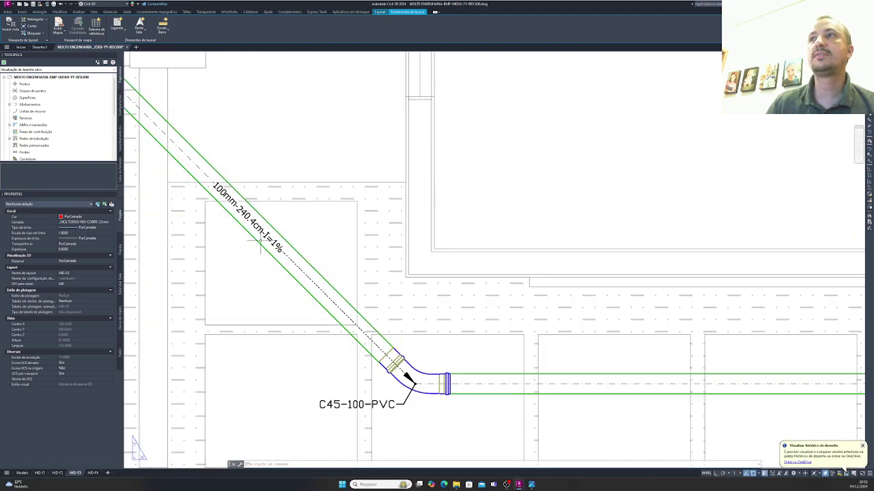
pyautogui.scroll(-2, 258, 235)
pyautogui.scroll(2, 254, 222)
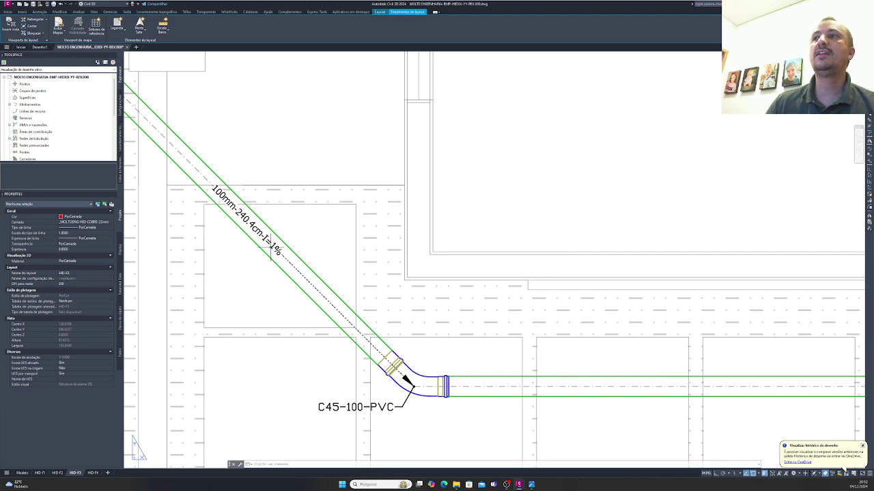
pyautogui.moveTo(253, 222); pyautogui.dragTo(303, 236, button='middle')
# Step: Activate the sanitary plan viewport around the diagonal collector pipe and reset its UCS to World
pyautogui.doubleClick(354, 290)
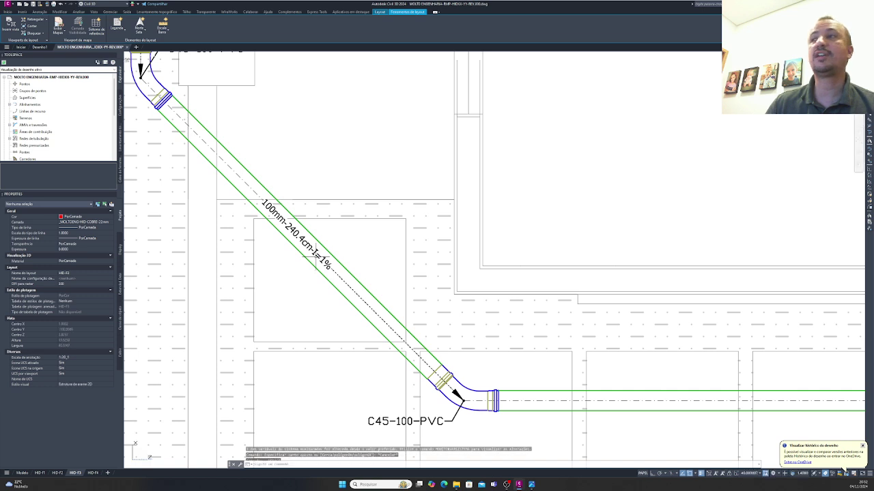
pyautogui.click(353, 289)
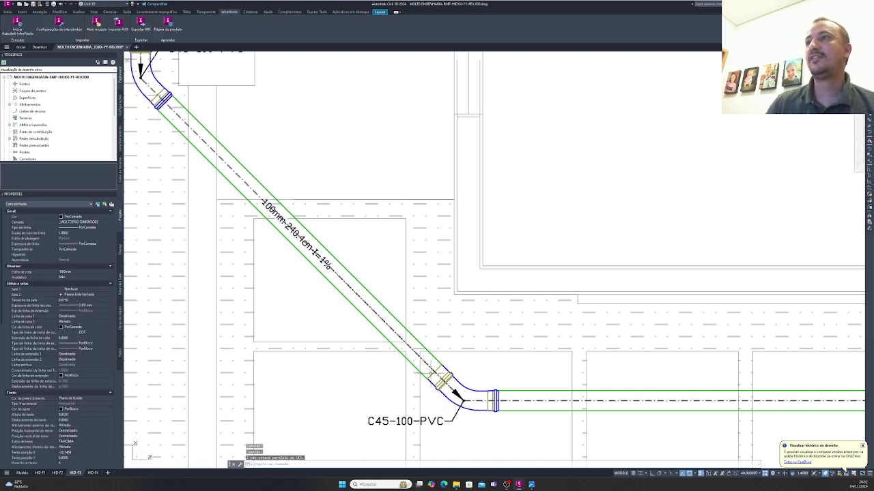
pyautogui.press('Escape')
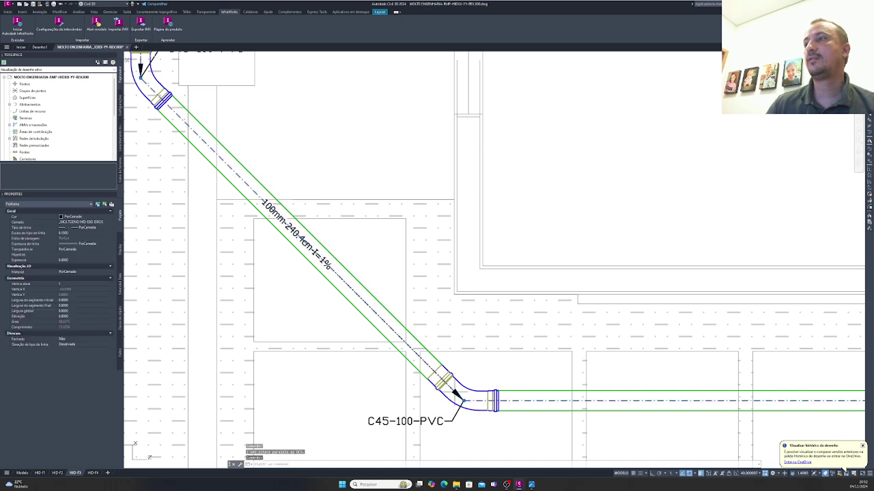
pyautogui.scroll(-2, 436, 443)
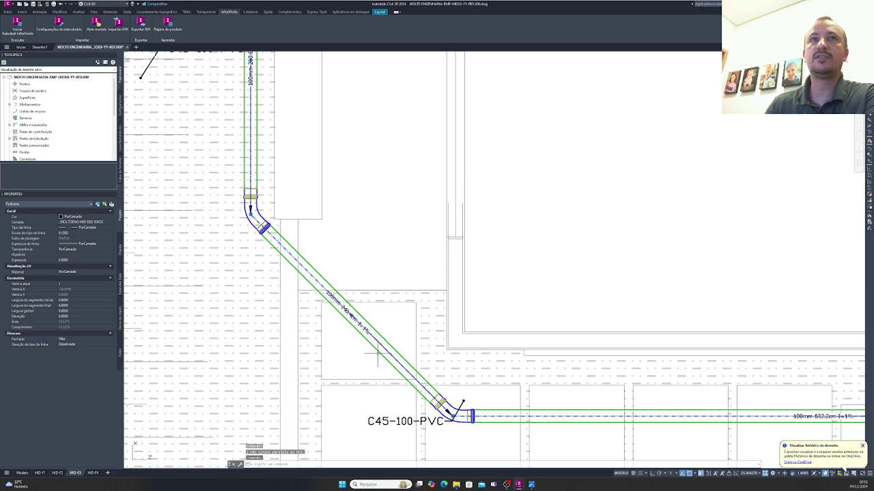
pyautogui.moveTo(400, 393); pyautogui.dragTo(390, 362, button='middle')
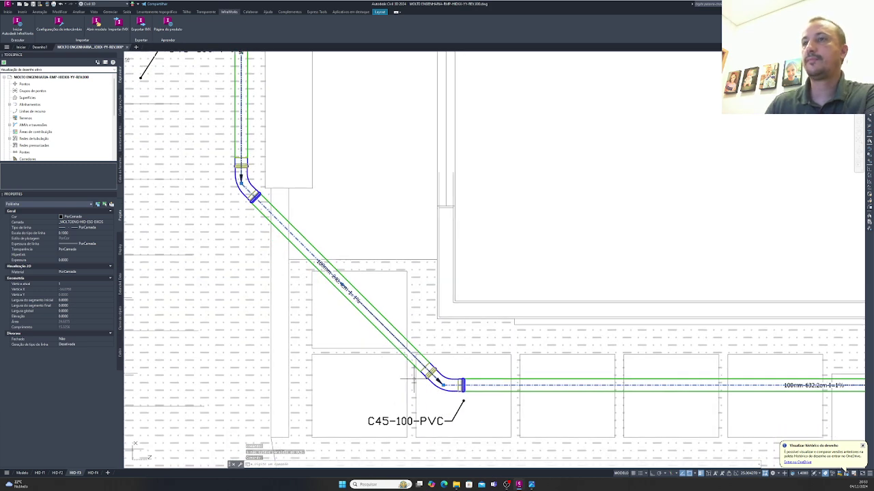
pyautogui.press('Escape')
pyautogui.write('ucs')
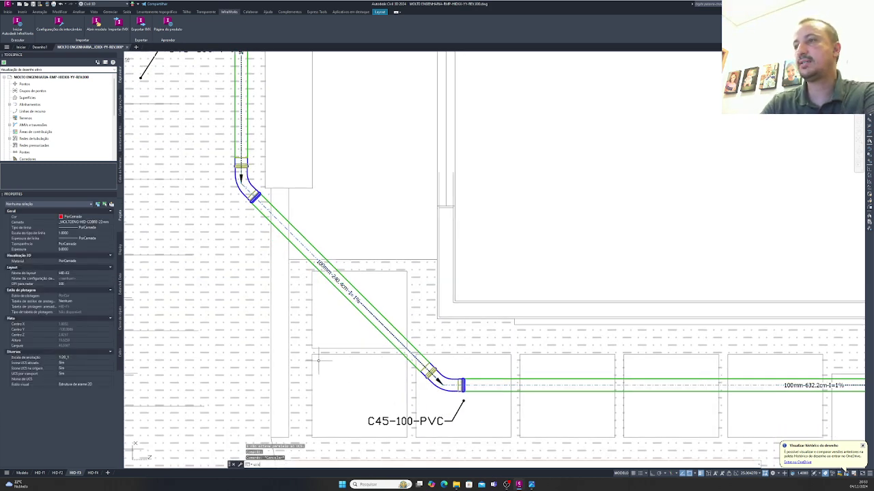
pyautogui.press('Return')
pyautogui.press('Return')
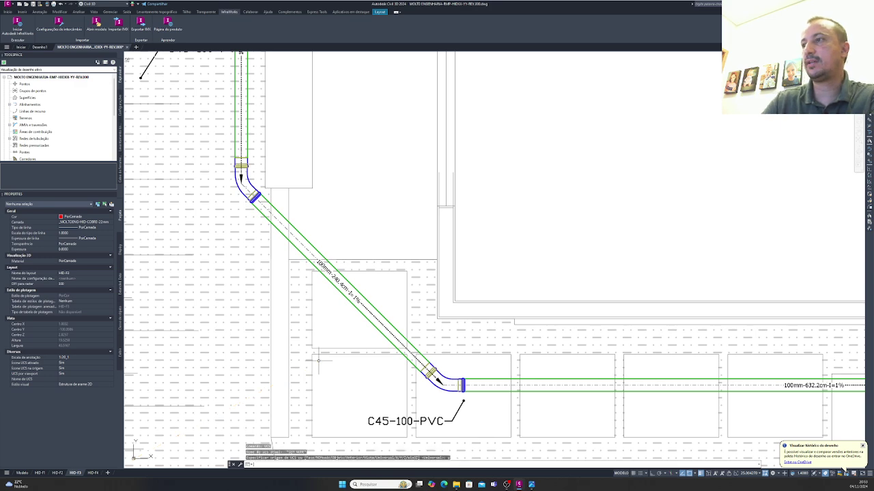
# Step: Stretch the arrow end of the diagonal pipe's label dimension off the pipe into the open area, making it about 131 cm long
pyautogui.click(355, 301)
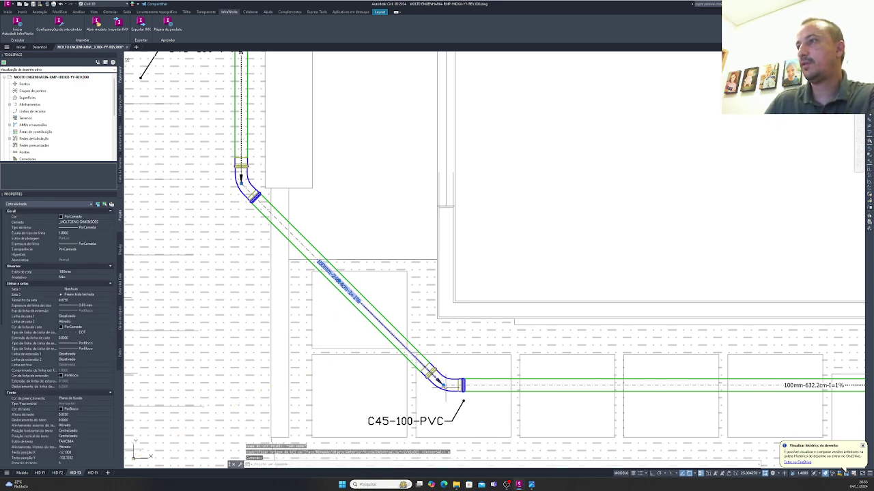
pyautogui.click(339, 283)
pyautogui.click(386, 231)
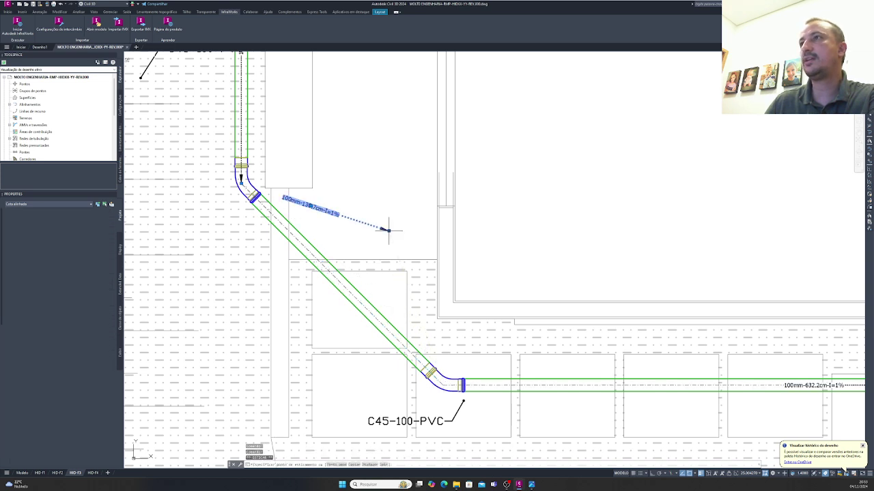
pyautogui.press('Escape')
pyautogui.scroll(2, 280, 198)
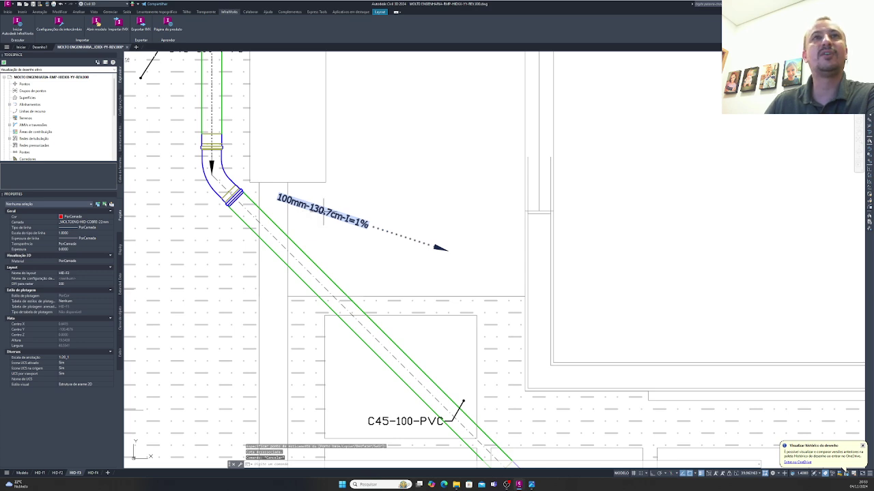
# Step: Stretch the label dimension's arrow end back onto the centreline intersection of the lower C45-100-PVC bend
pyautogui.click(420, 242)
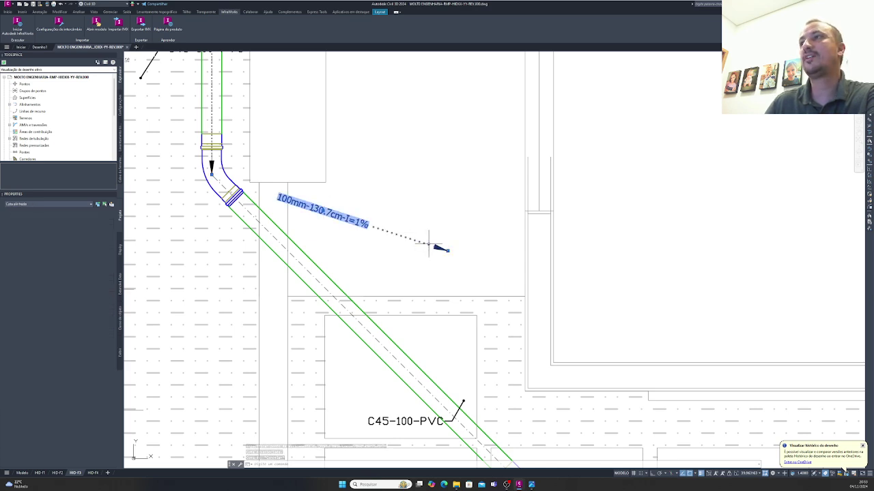
pyautogui.click(447, 251)
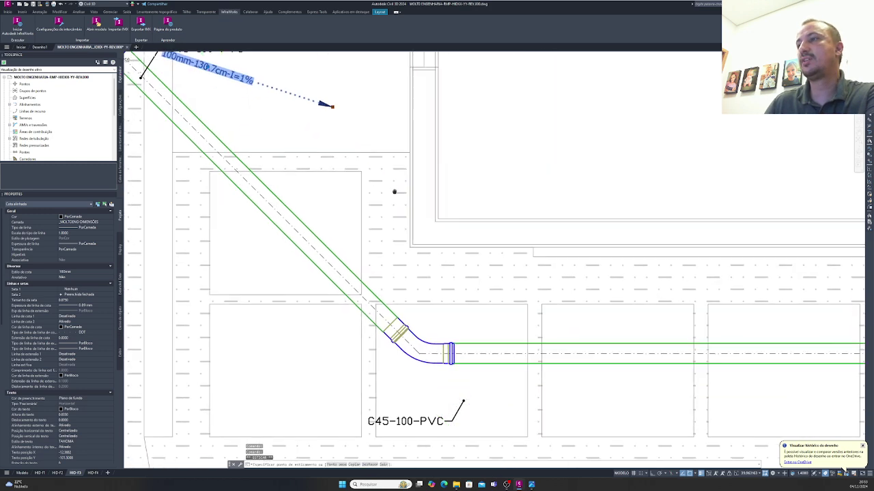
pyautogui.moveTo(447, 250); pyautogui.dragTo(331, 108, button='middle')
pyautogui.click(253, 184)
pyautogui.moveTo(252, 184); pyautogui.dragTo(293, 244, button='middle')
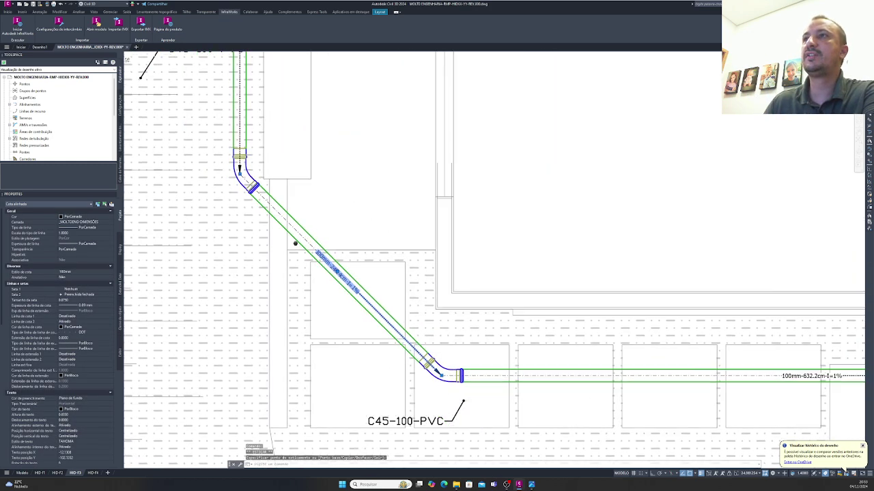
pyautogui.press('Escape')
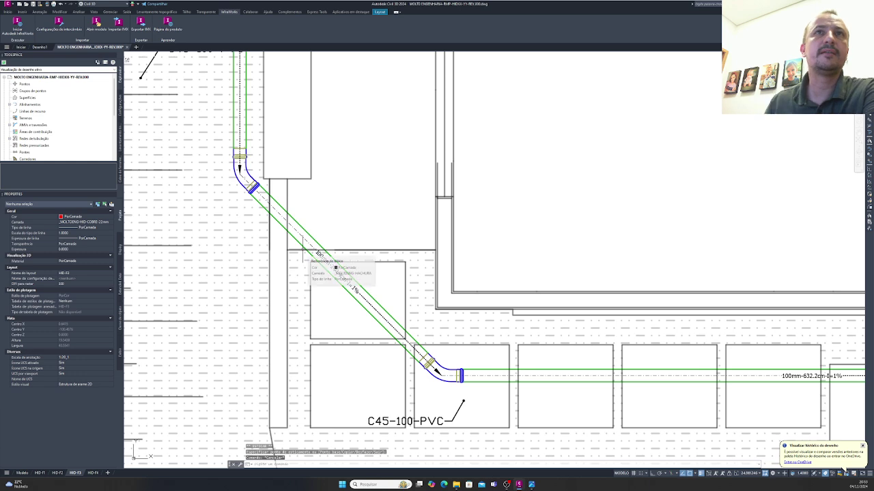
# Step: Review the layer and dimension style choices for the diagonal pipe's label dimension, leaving both as they are
pyautogui.click(325, 270)
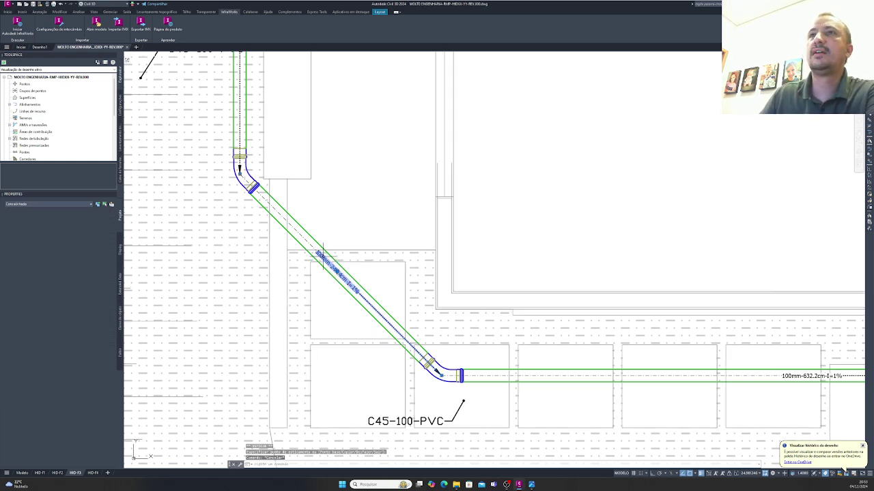
pyautogui.click(89, 223)
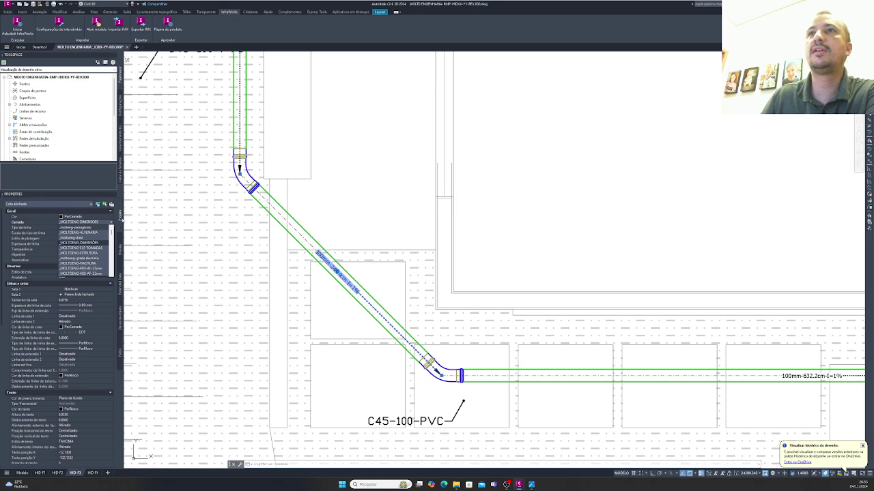
pyautogui.press('Escape')
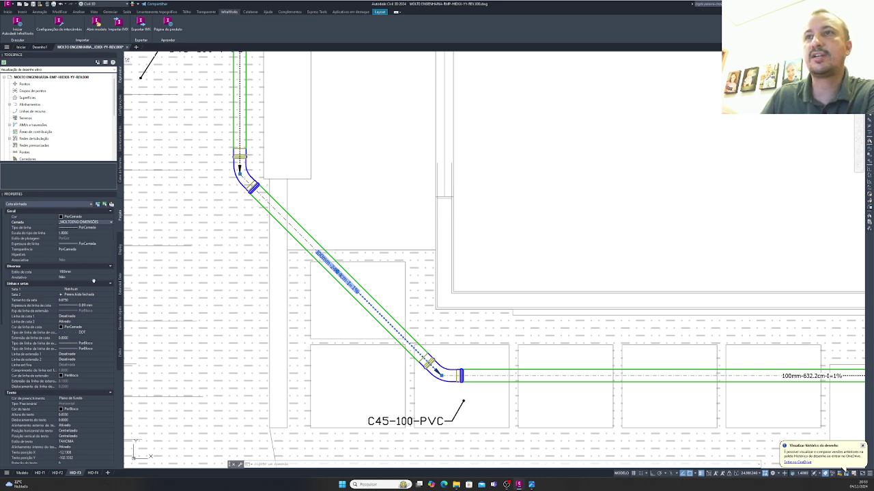
pyautogui.click(88, 271)
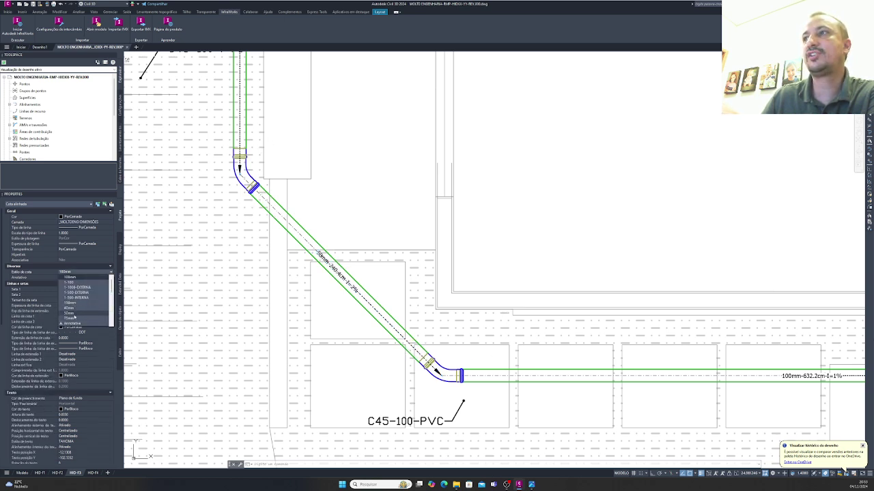
pyautogui.press('Escape')
# Step: Undo the zooming, the label stretches and the UCS change made inside the plan viewport
pyautogui.scroll(-10, 409, 413)
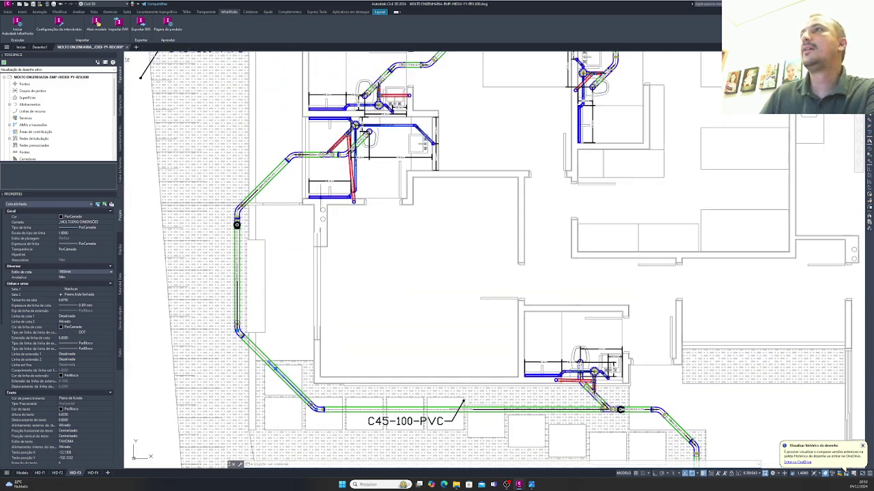
pyautogui.scroll(-4, 229, 225)
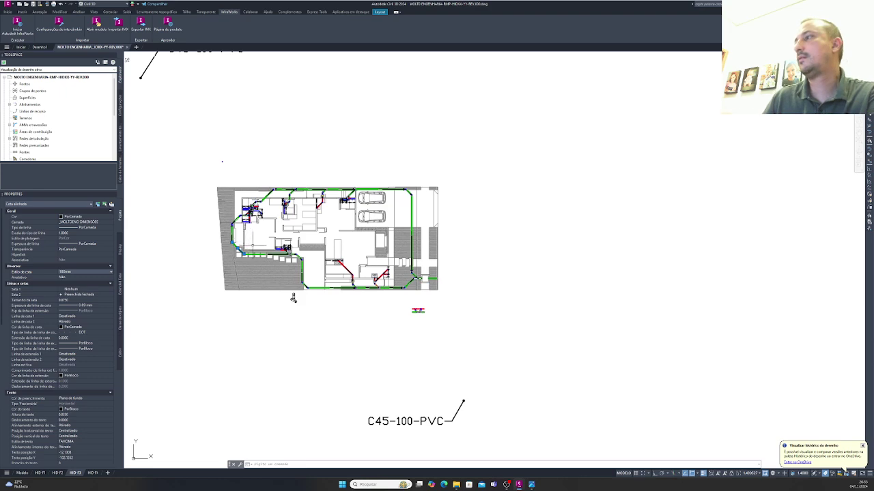
pyautogui.press('Escape')
pyautogui.scroll(9, 270, 242)
pyautogui.scroll(6, 246, 362)
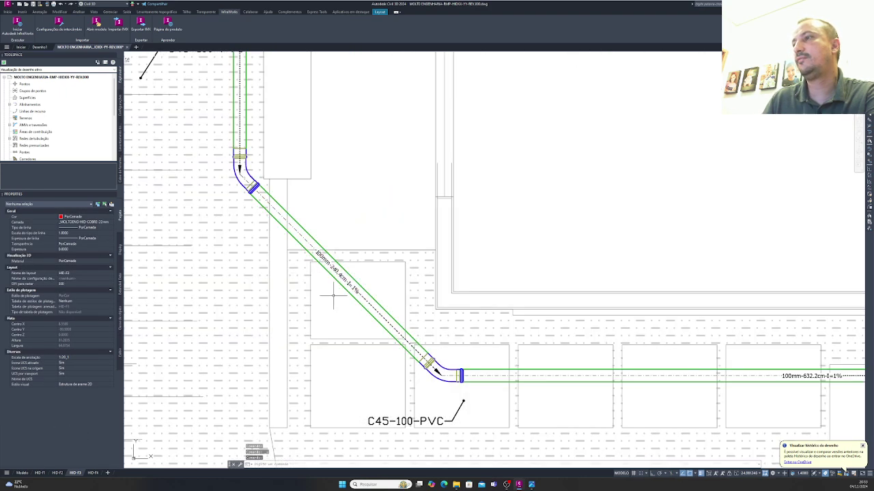
pyautogui.scroll(-3, 341, 303)
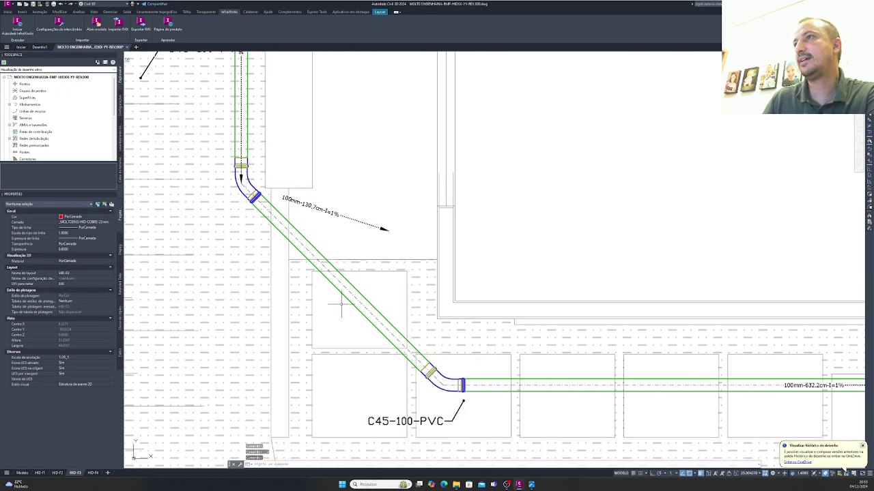
pyautogui.scroll(3, 341, 304)
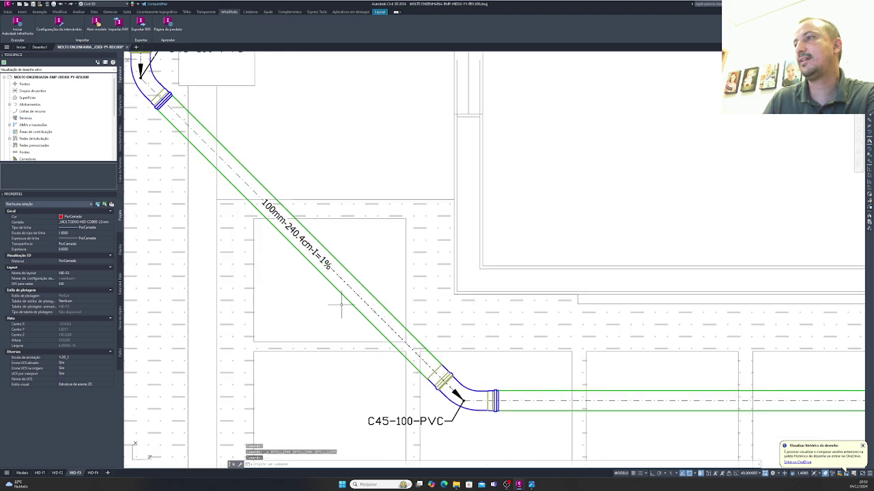
# Step: Return to paper space and lock the display of the sanitary plan viewport
pyautogui.click(623, 472)
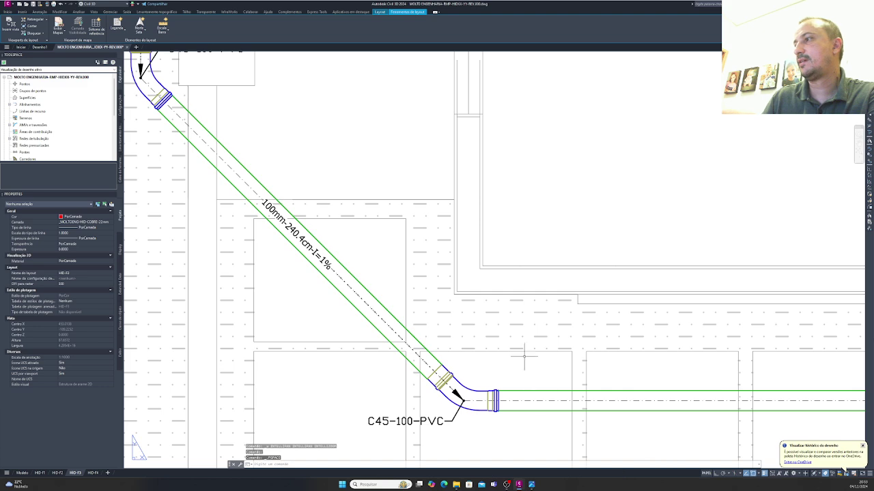
pyautogui.scroll(-5, 522, 357)
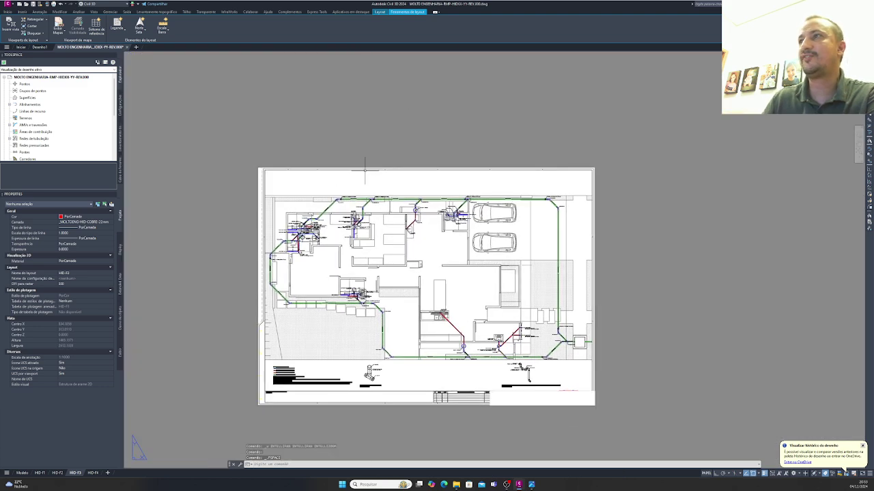
pyautogui.click(364, 170)
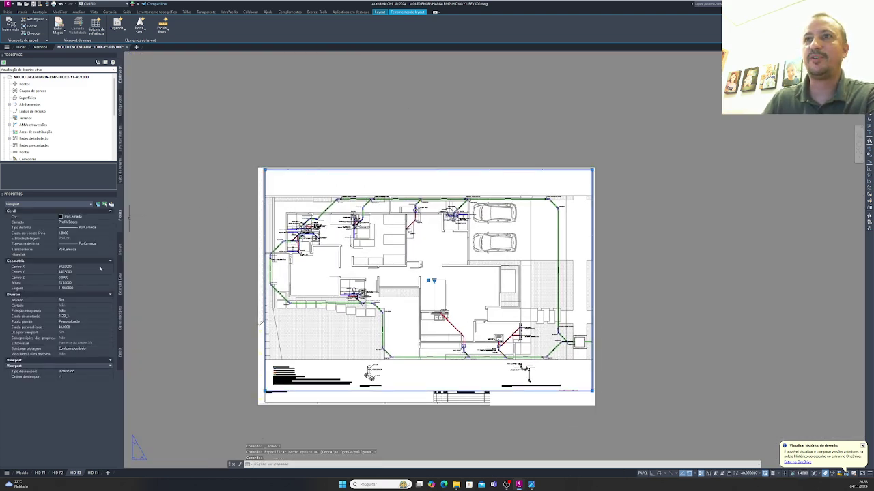
pyautogui.doubleClick(71, 311)
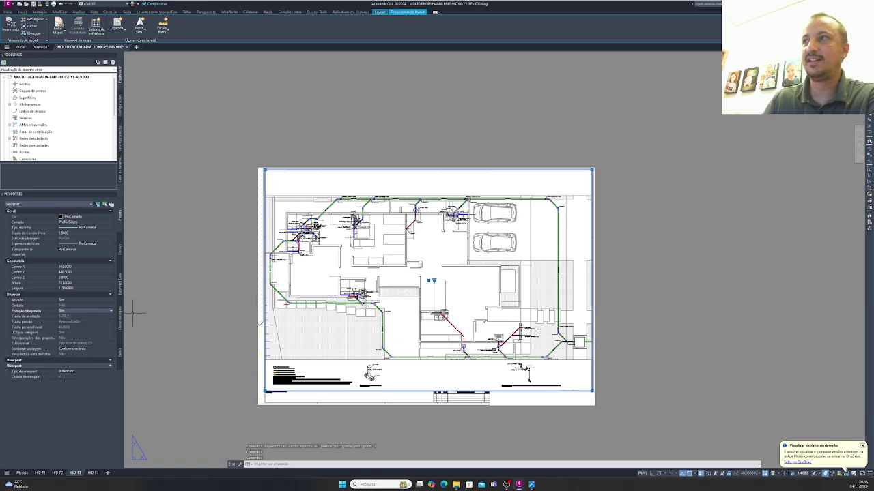
# Step: Activate the locked viewport, test that panning moves the whole sheet, and return to paper space
pyautogui.click(360, 270)
pyautogui.doubleClick(361, 270)
pyautogui.moveTo(360, 270); pyautogui.dragTo(347, 259, button='middle')
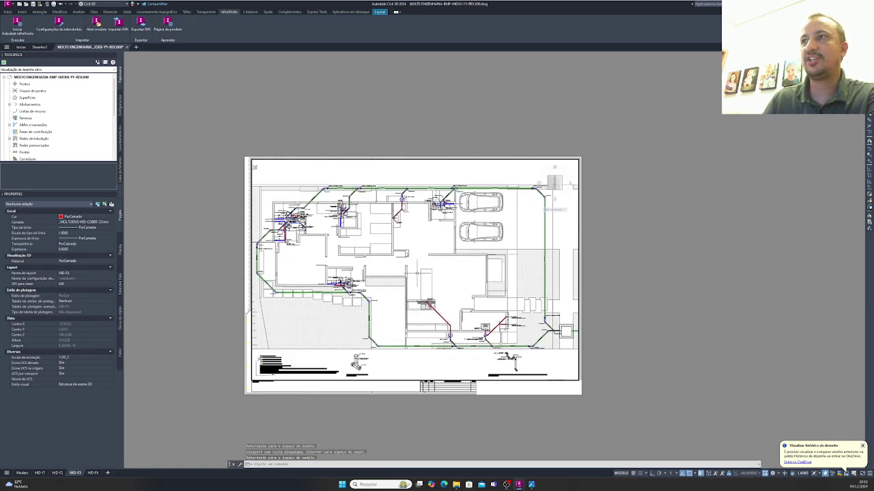
pyautogui.doubleClick(336, 108)
# Step: Examine the pipe, fitting, linear drain and vent labels of the adjoining bathrooms beside the collector
pyautogui.scroll(2, 409, 239)
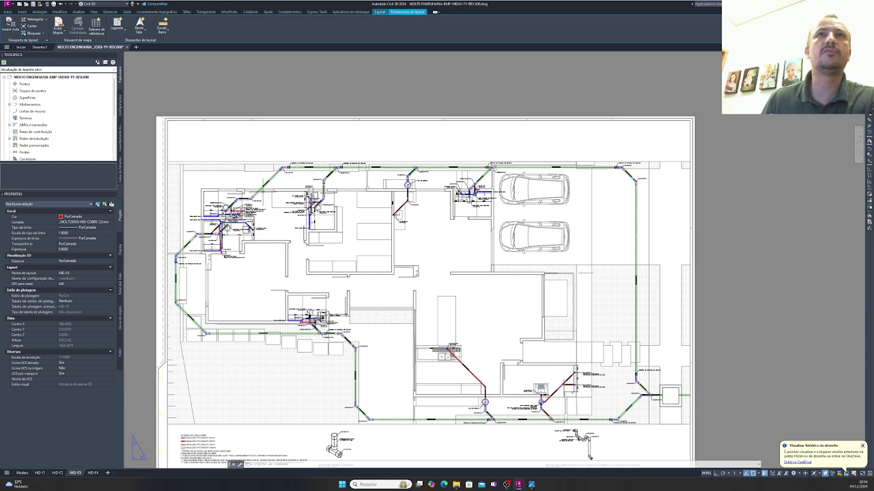
pyautogui.scroll(4, 239, 164)
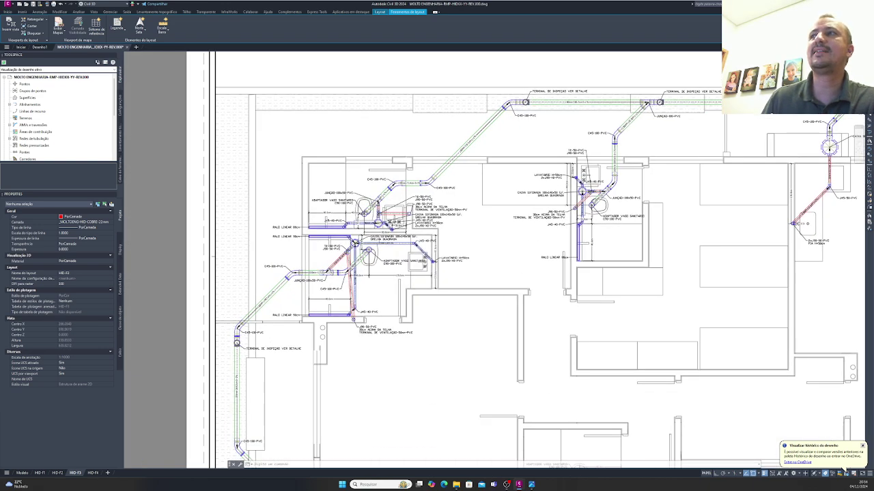
pyautogui.scroll(5, 327, 307)
pyautogui.scroll(-1, 327, 308)
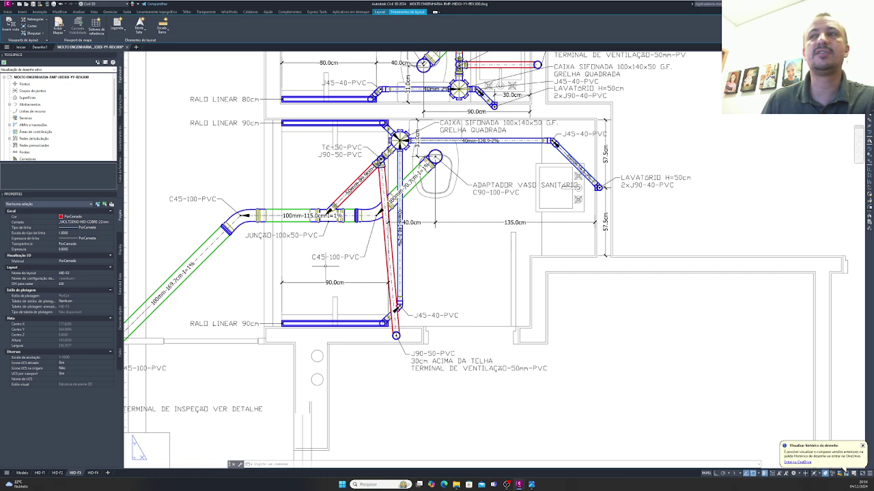